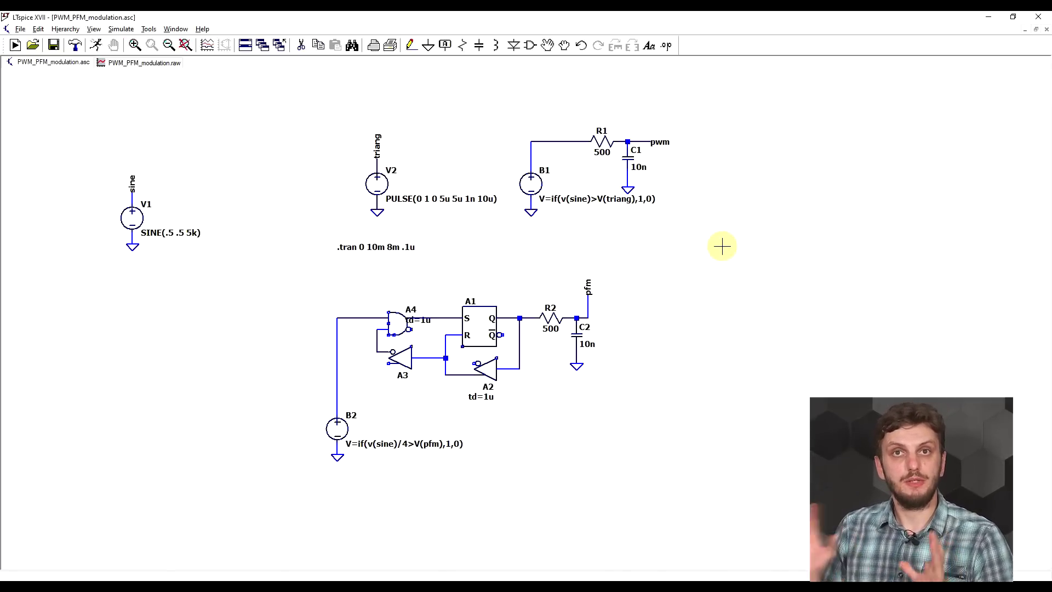
Step: Zoom in and out around the PWM_PFM_modulation schematic with the mouse wheel
scroll(722, 246, up, 2)
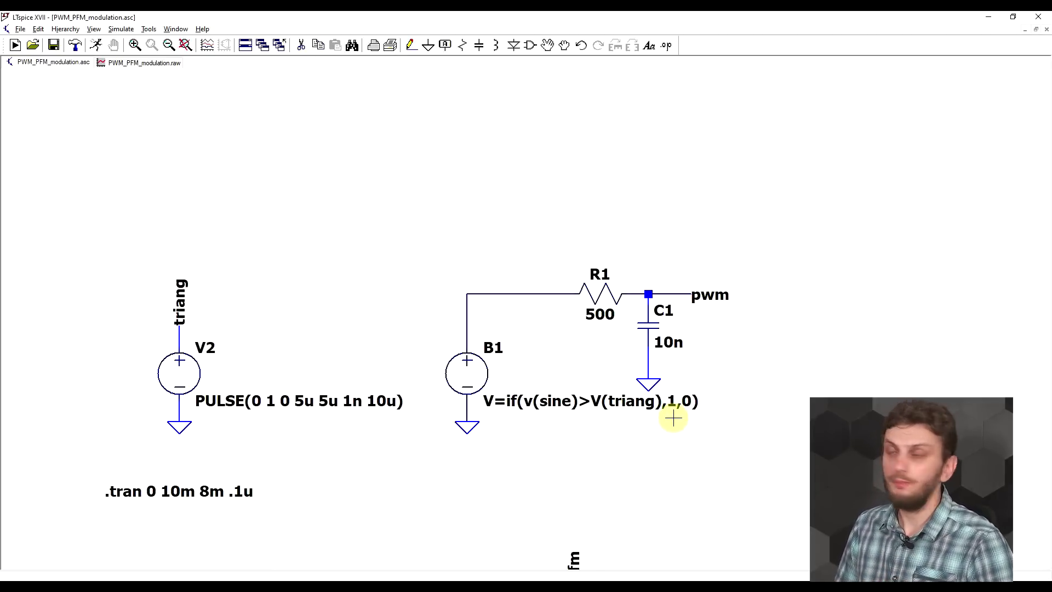
scroll(673, 418, down, 3)
scroll(574, 429, up, 2)
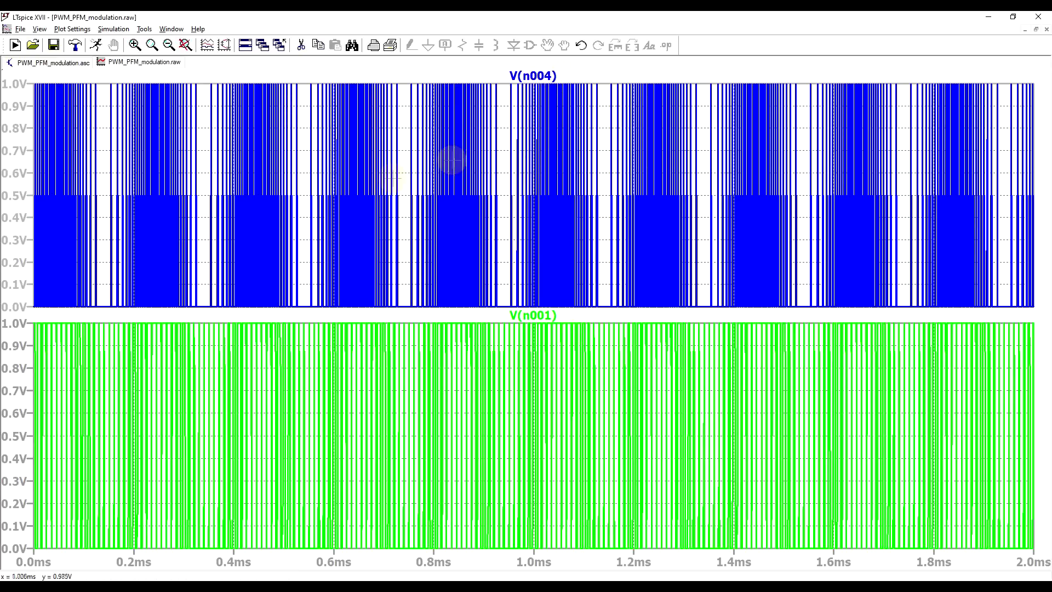
Step: Zoom the V(n004) plot to about 270–630 µs, then return to the PWM_PFM_modulation schematic
drag(171, 76, 345, 277)
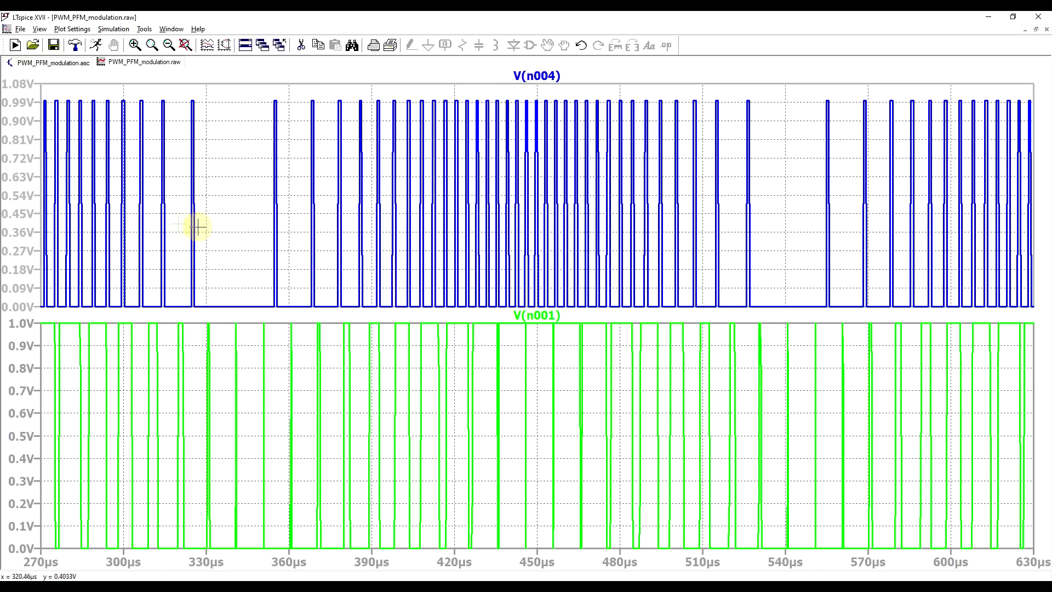
click(49, 62)
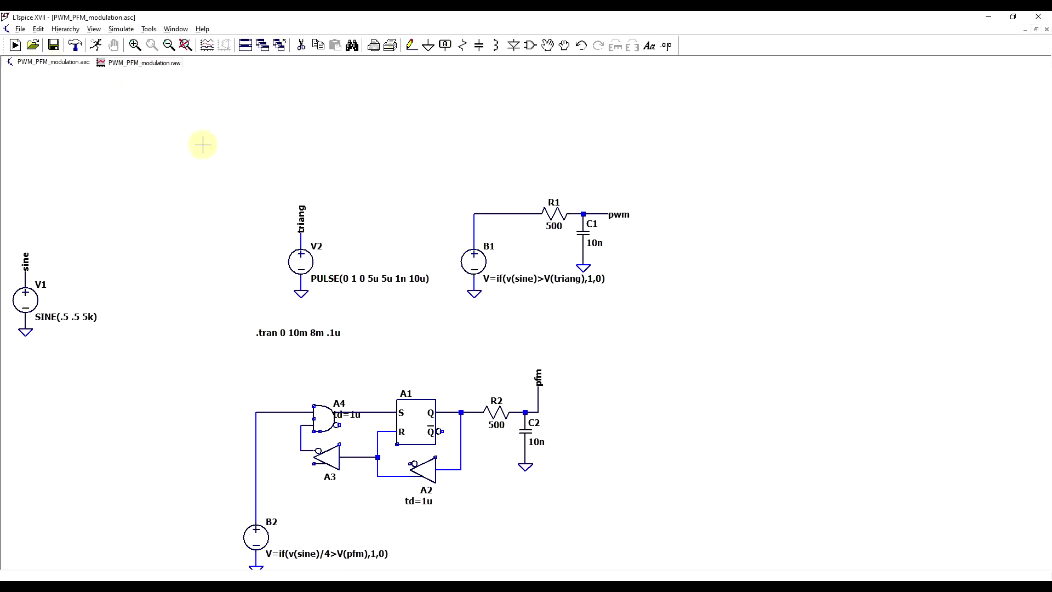
Step: Tile the windows, plot V(n001), V(pwm), V(n004) and V(pfm), and zoom the Y axis to about 0–400 mV
click(136, 63)
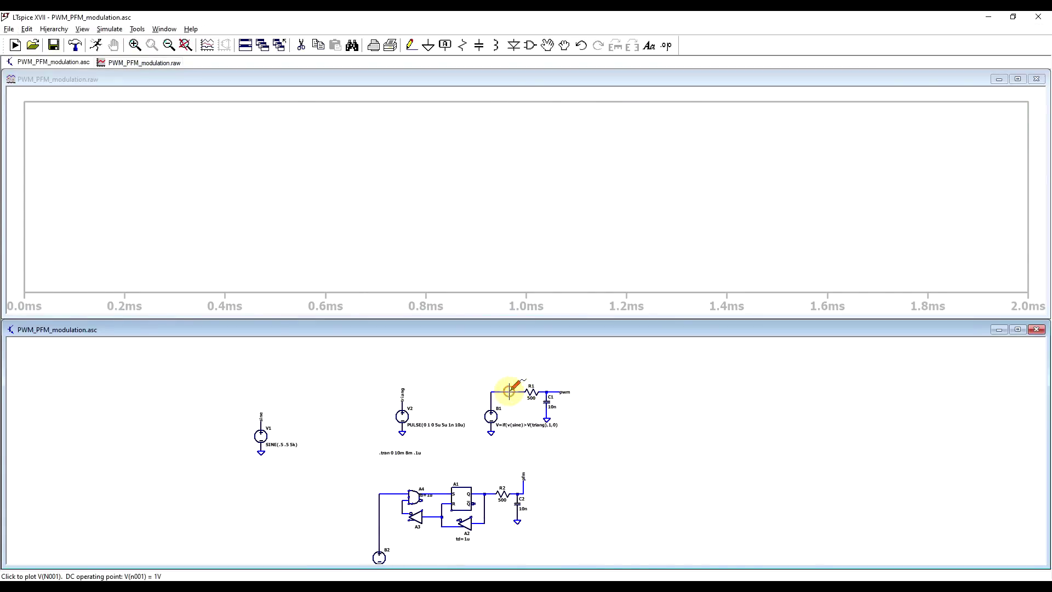
click(504, 392)
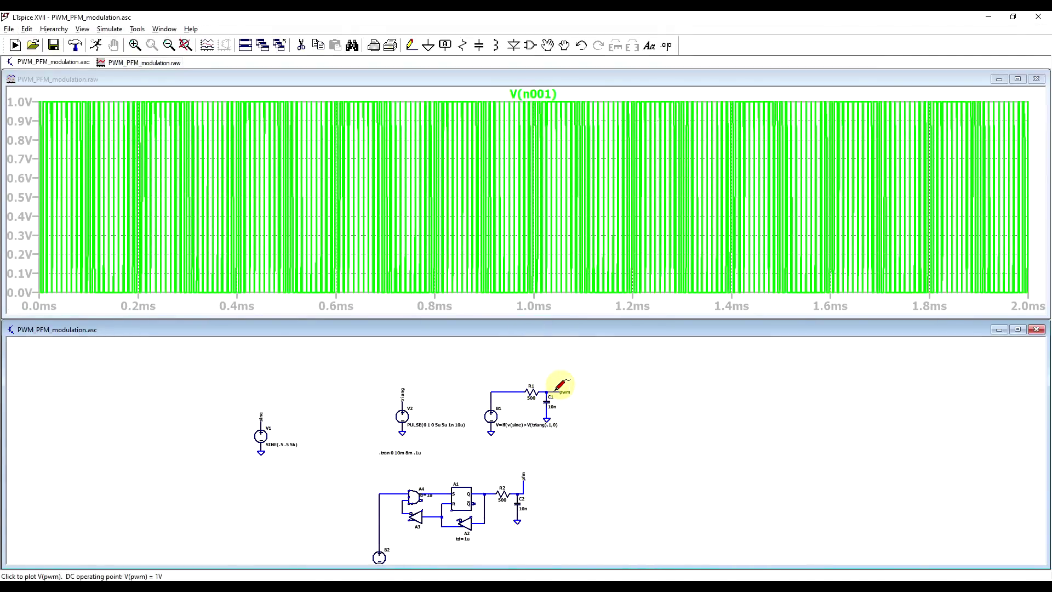
click(548, 391)
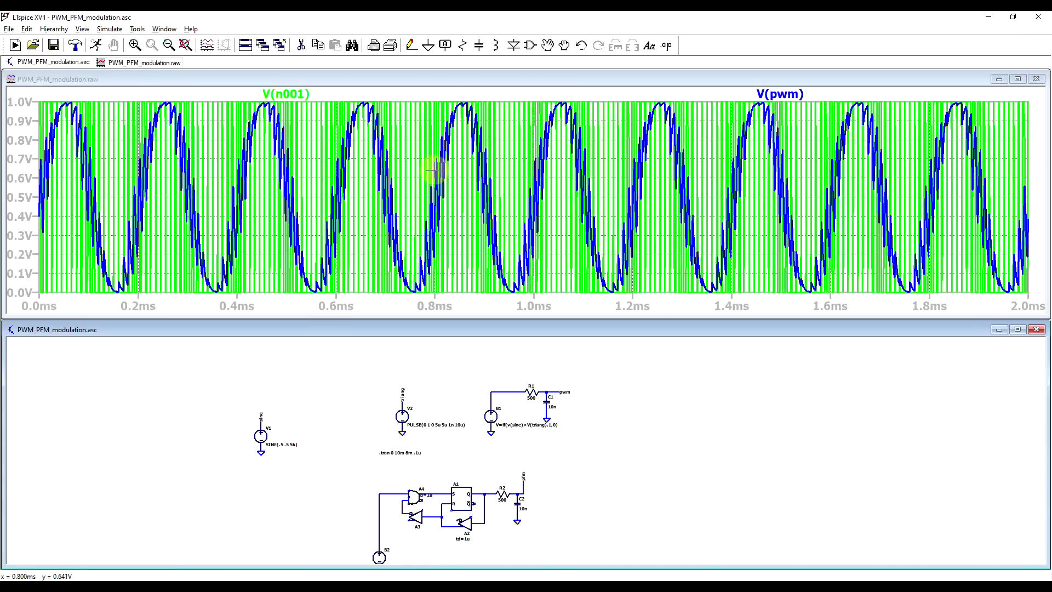
scroll(468, 505, up, 1)
click(482, 469)
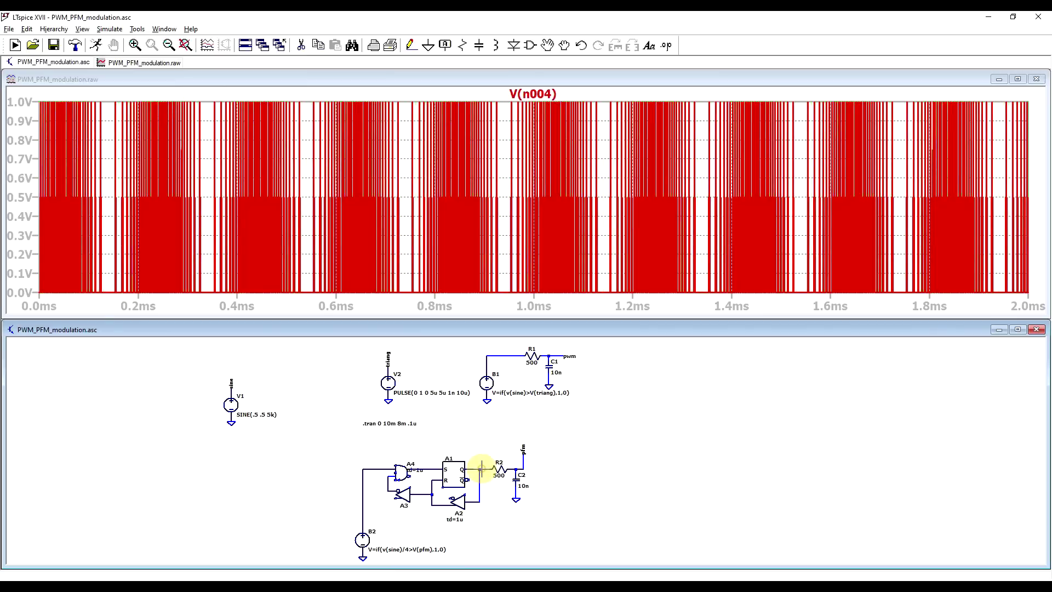
click(523, 469)
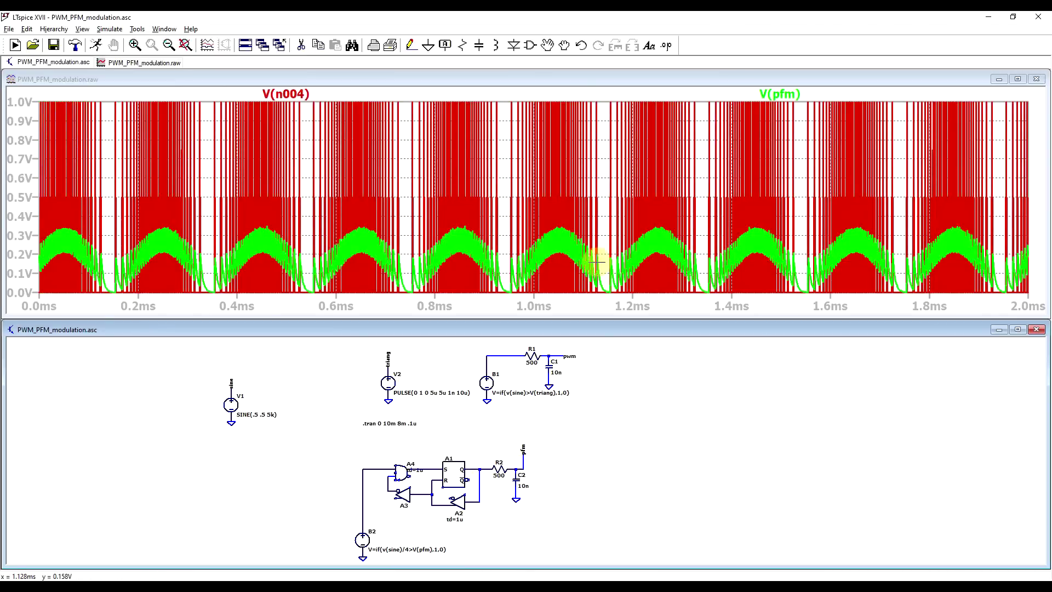
drag(40, 219, 935, 302)
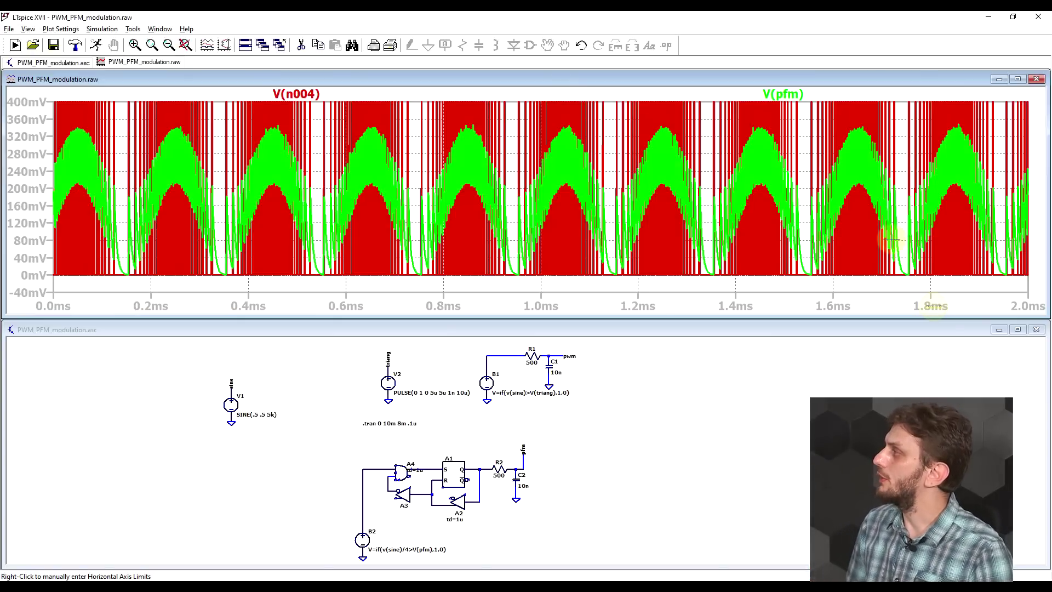
Step: Plot the filtered V(pwm) voltage from the PFM schematic
click(547, 354)
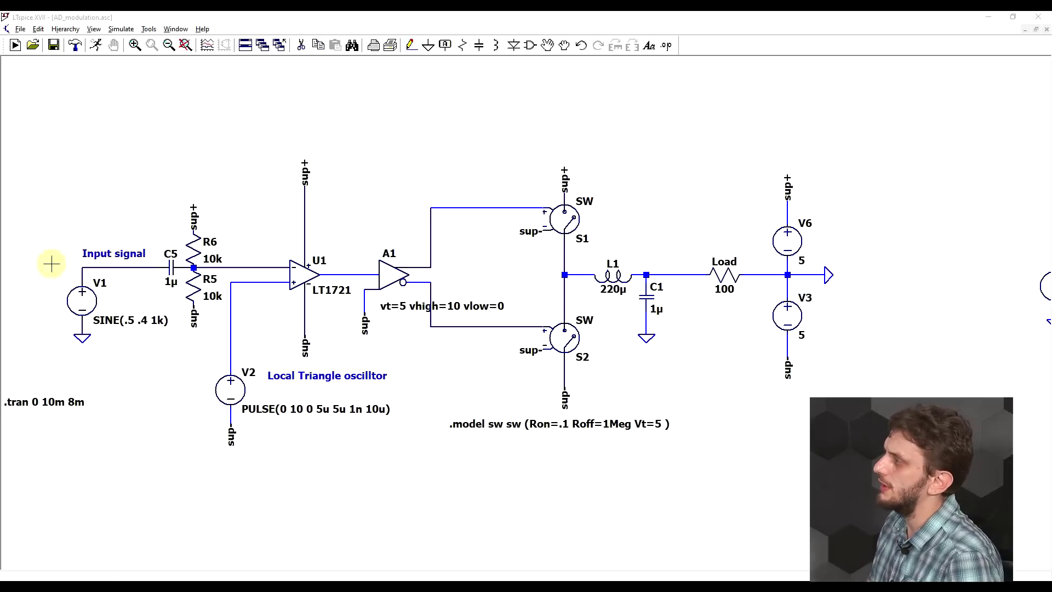
Step: Zoom around the AD_modulation schematic with the mouse wheel
scroll(89, 300, up, 1)
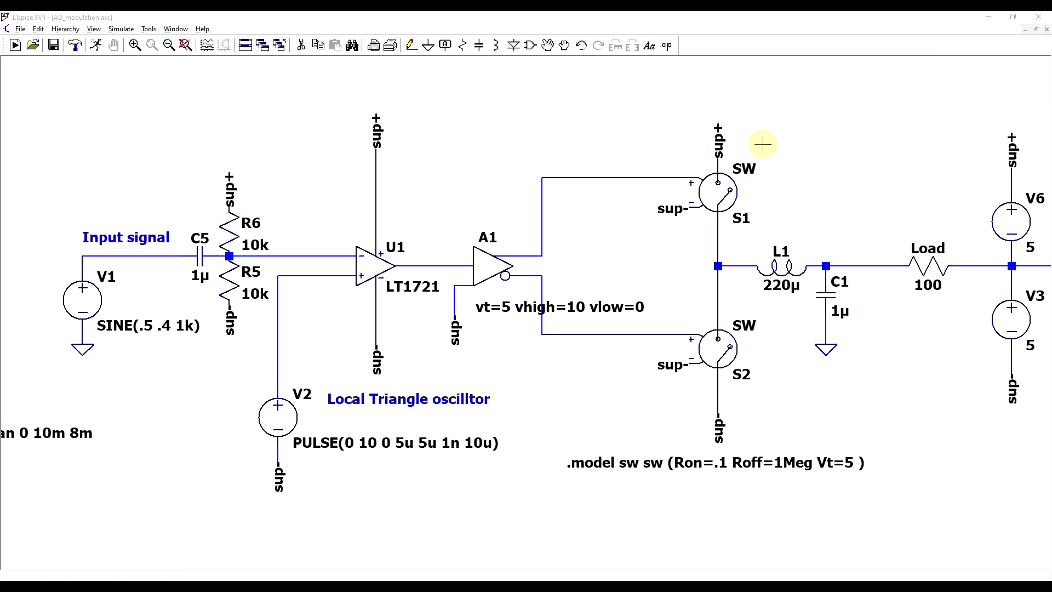
scroll(600, 371, down, 5)
scroll(926, 312, up, 5)
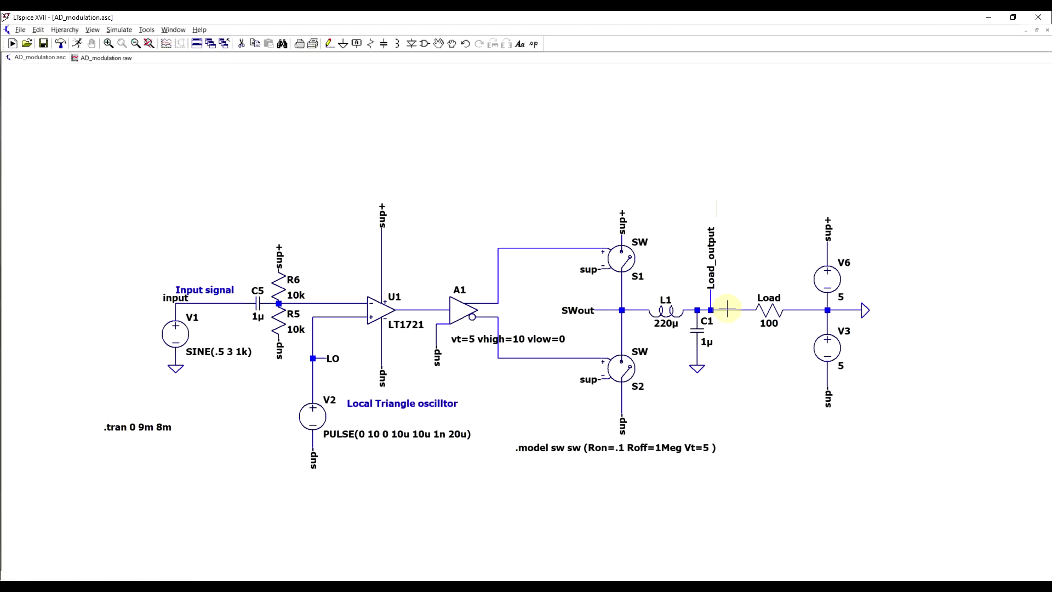
Step: In AD_modulation.raw, pair V(input) with V(load_output) on top, leaving V(lo) and V(swout) below
click(94, 58)
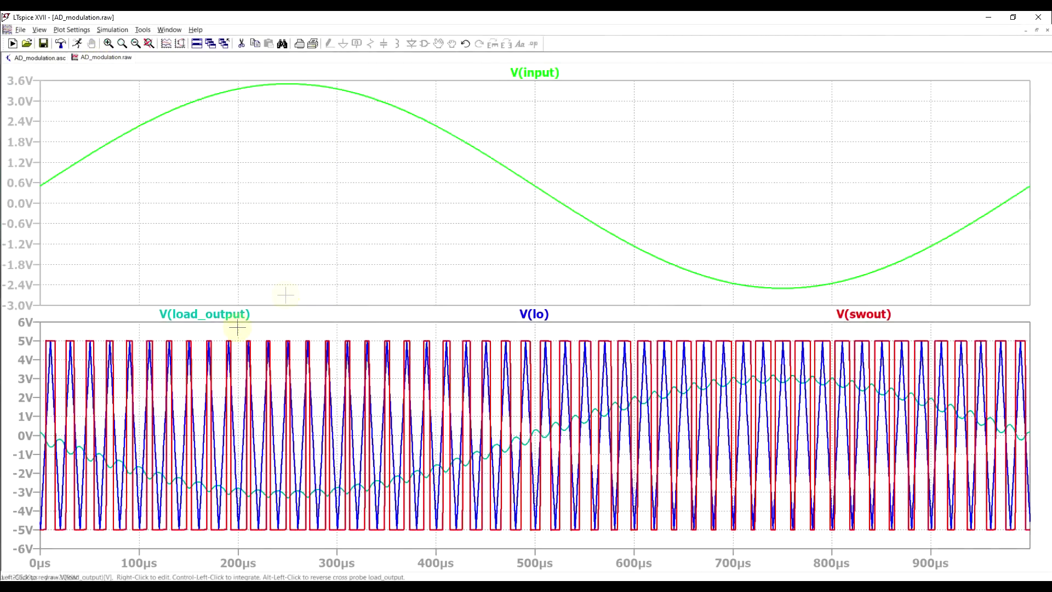
drag(540, 315, 526, 209)
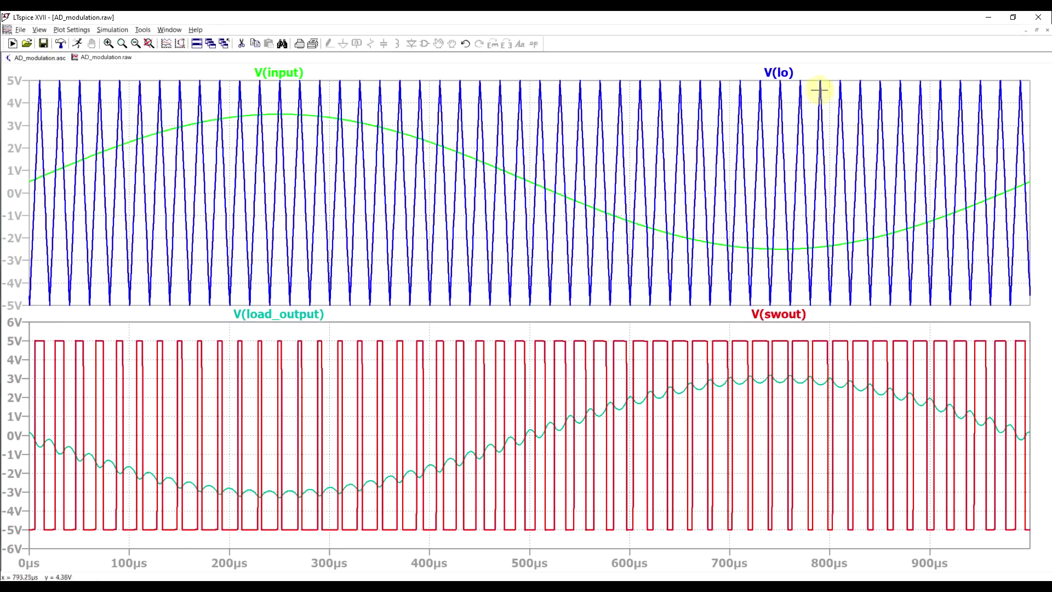
drag(768, 312, 740, 203)
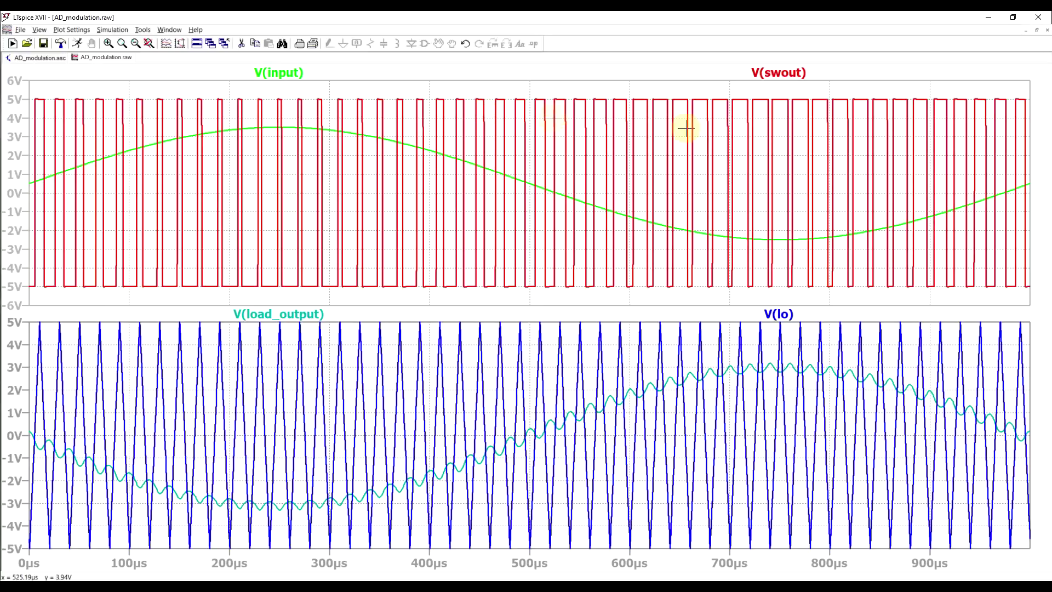
drag(780, 73, 748, 372)
drag(329, 316, 225, 209)
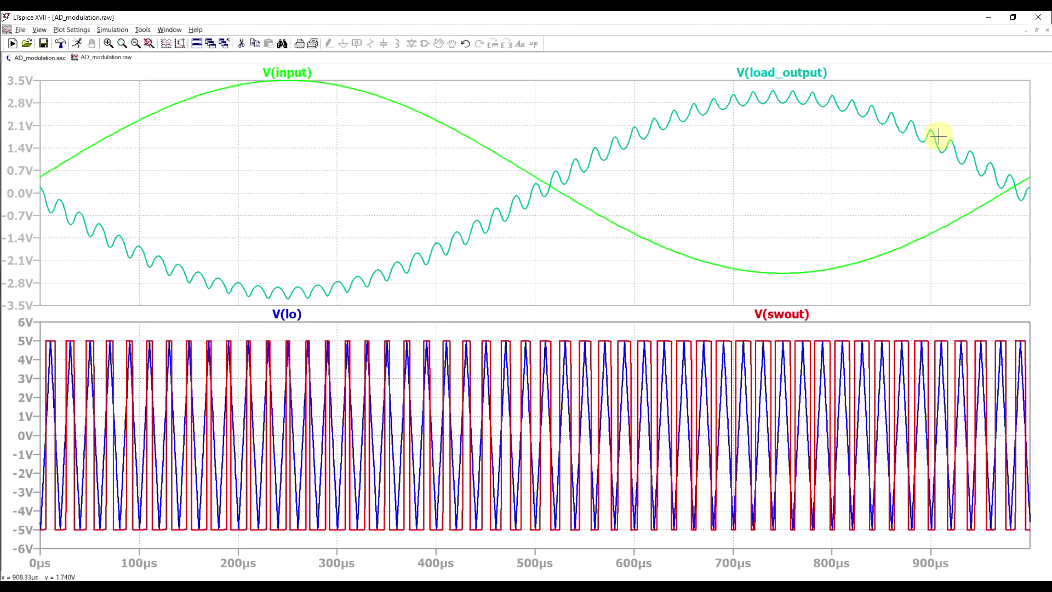
Step: Review the AD_modulation schematic, then switch back to its waveform view
key(ctrl+Tab)
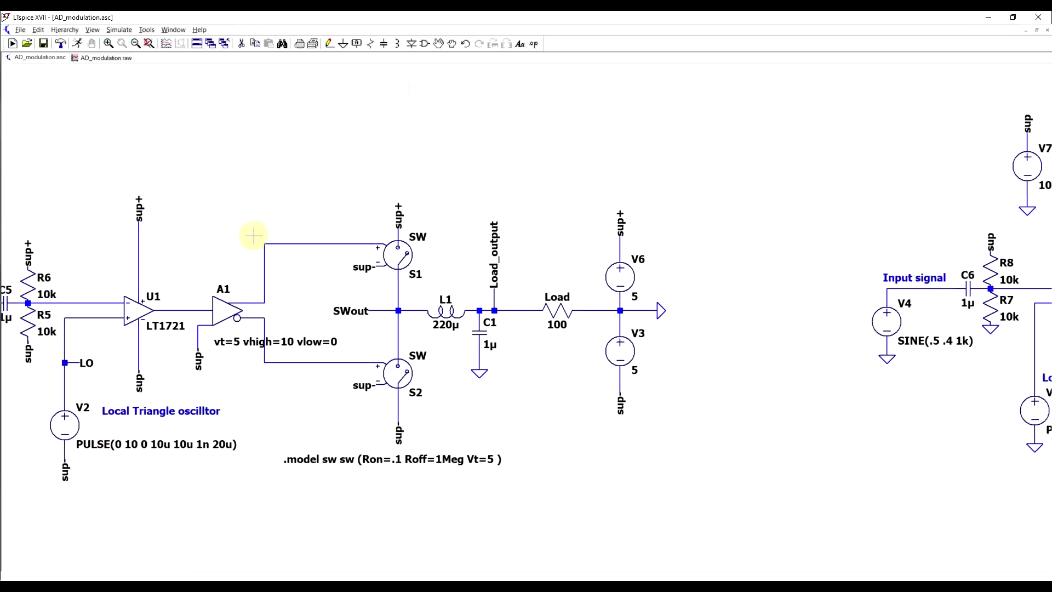
scroll(446, 170, down, 3)
scroll(970, 413, up, 3)
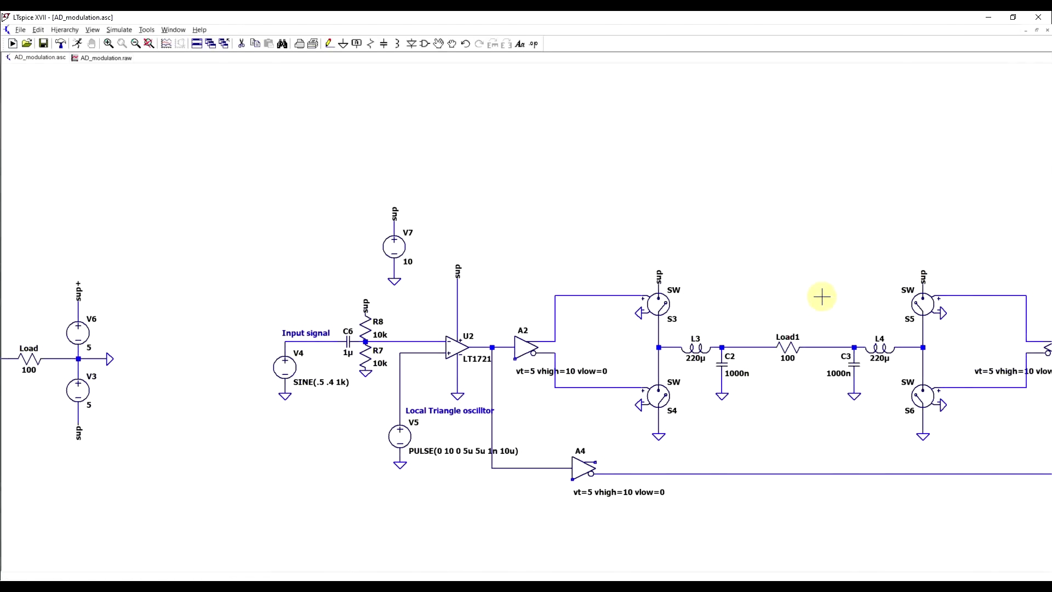
click(87, 58)
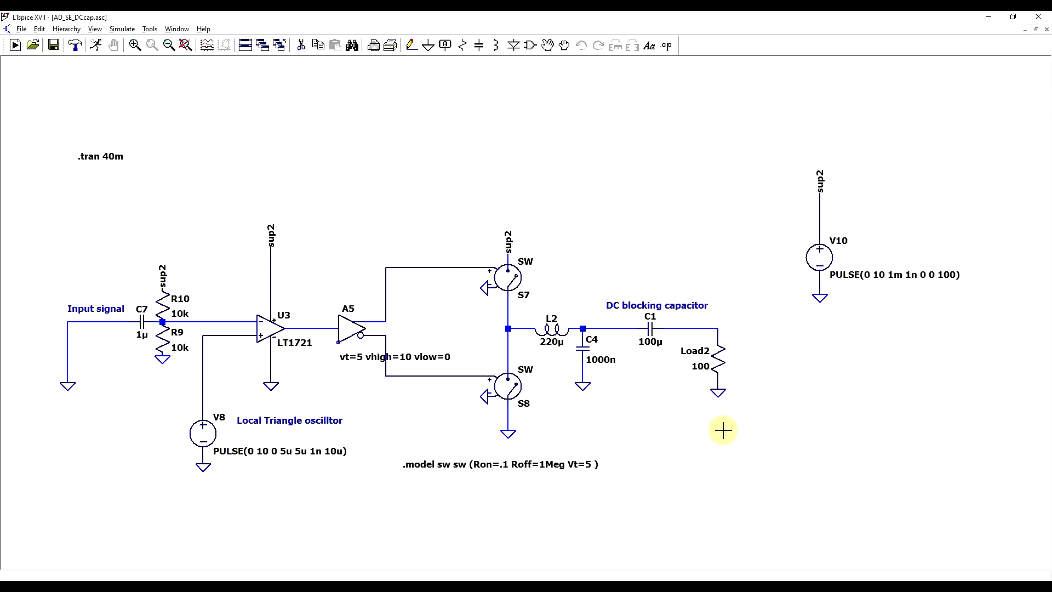
Step: Simulate the circuit and probe the switch node beside Load2 to plot its ±5 V waveform
click(101, 46)
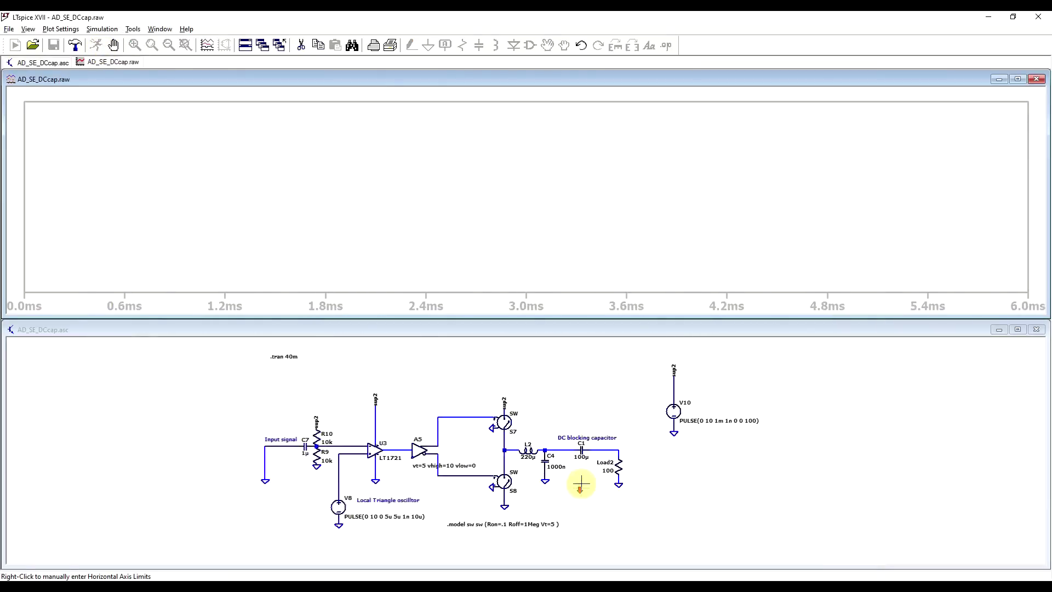
scroll(581, 485, up, 1)
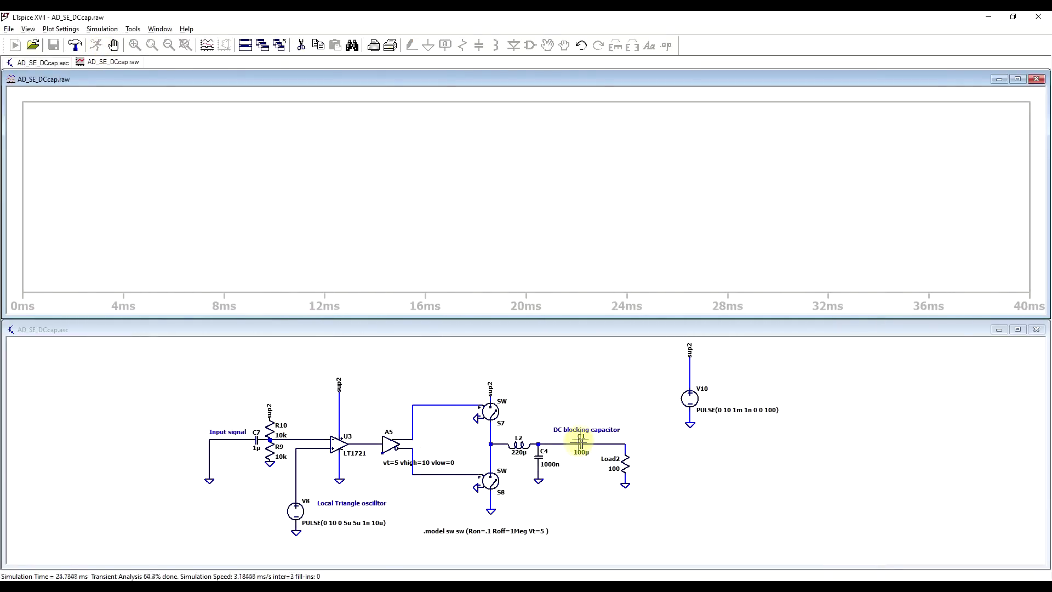
scroll(635, 470, up, 1)
click(621, 437)
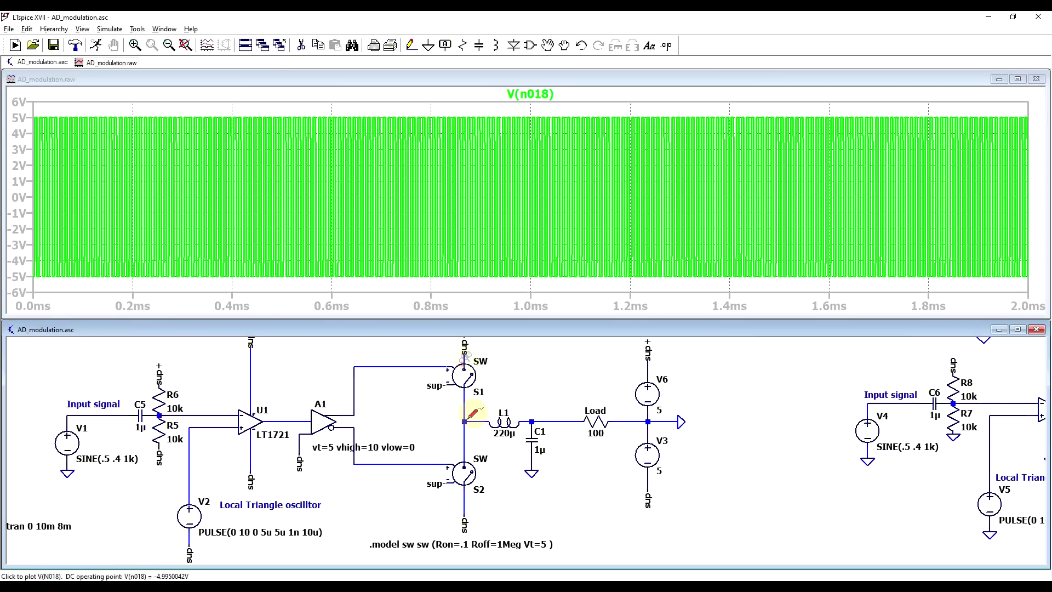
Step: Zoom the V(n018) plot to 0–990 µs and probe the S3/S4/L3 node in the schematic
drag(68, 106, 501, 292)
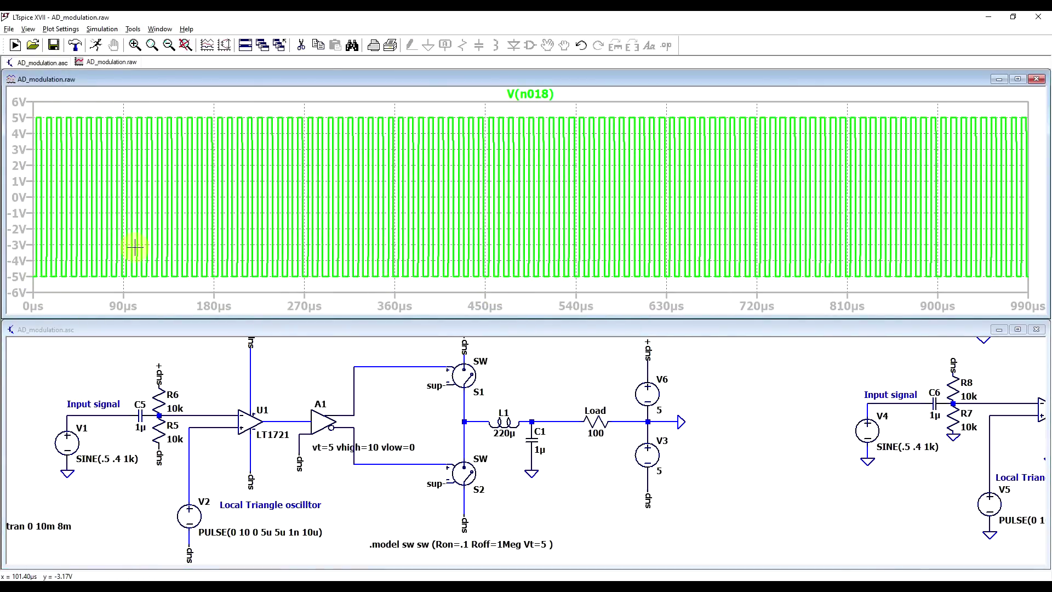
click(507, 459)
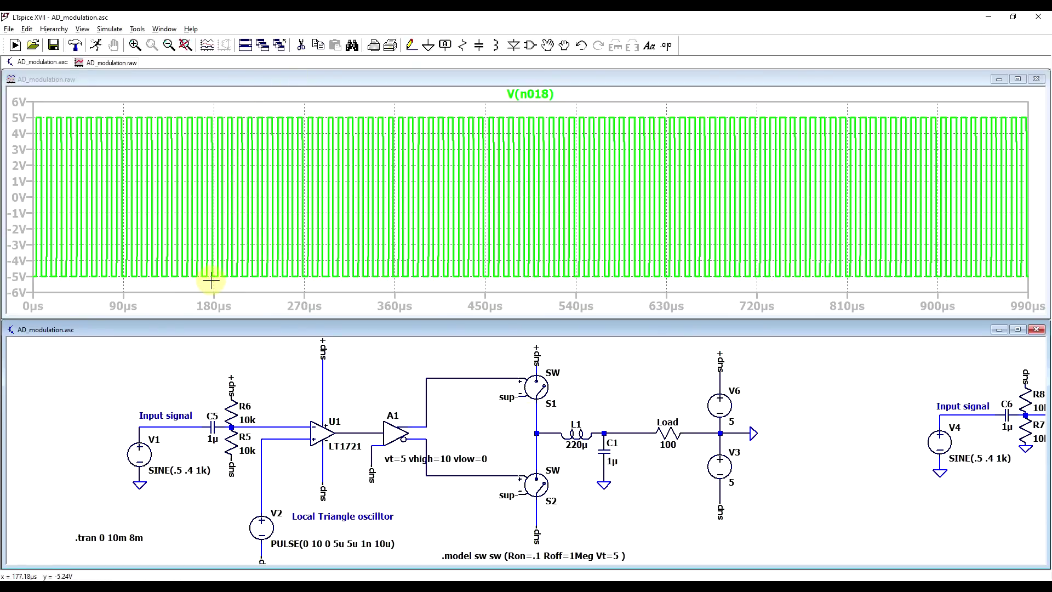
scroll(263, 408, down, 3)
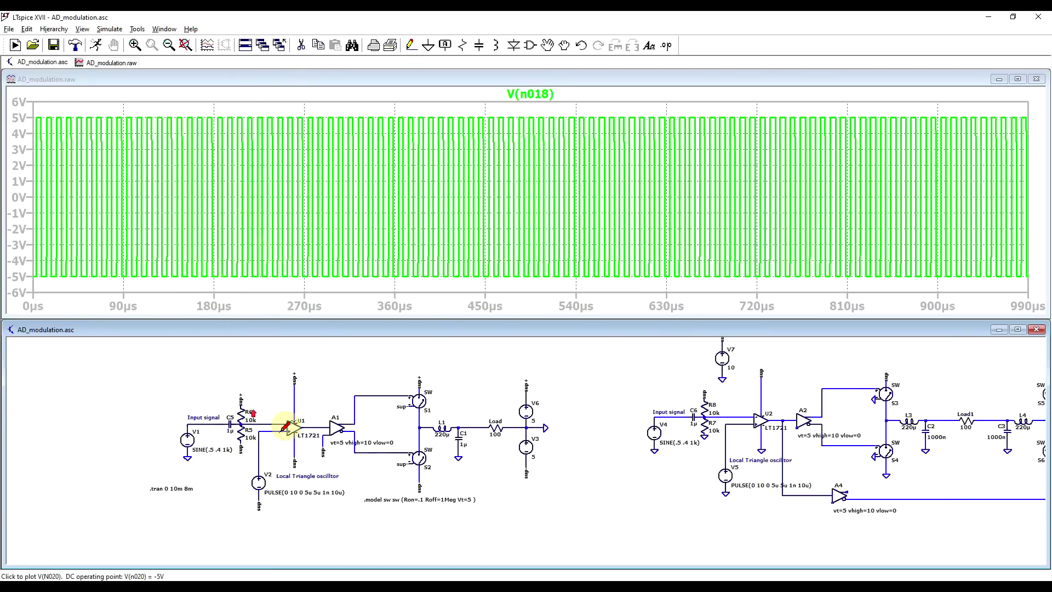
scroll(743, 447, up, 4)
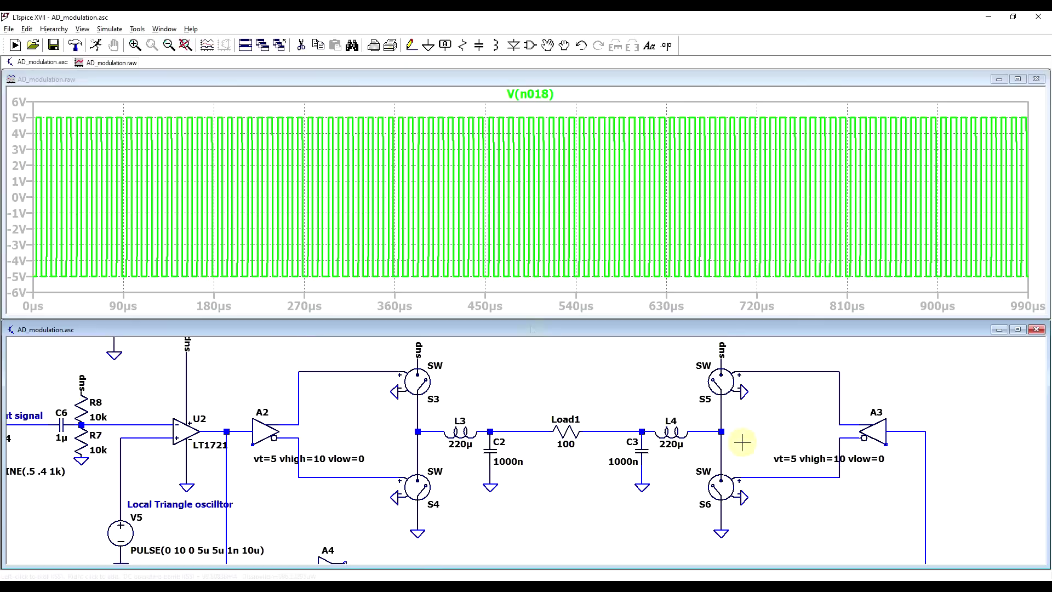
click(432, 427)
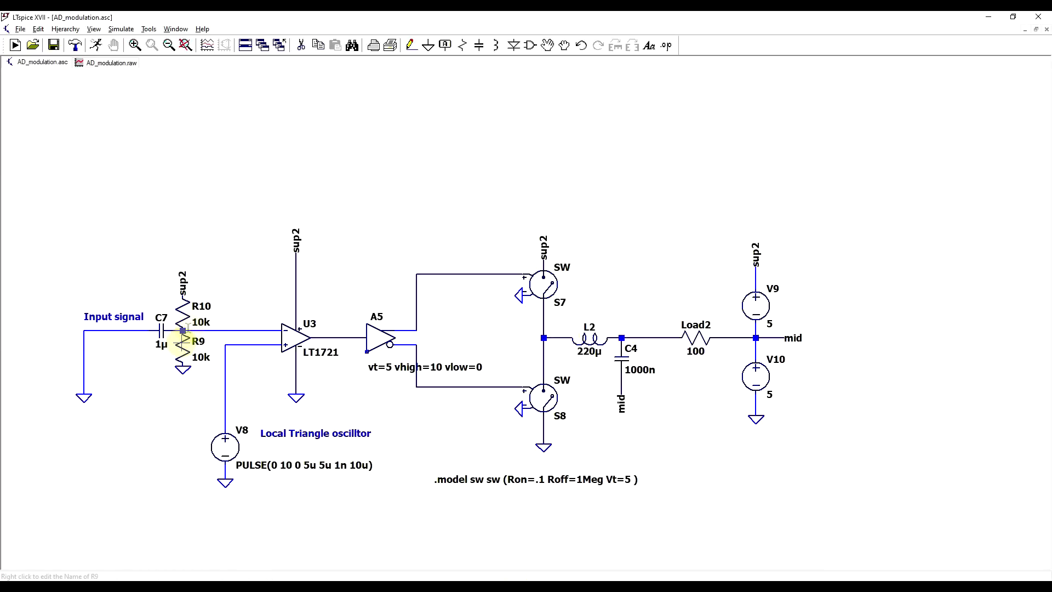
Step: Plot V(n025) at the L2 switch node and tile the plot beside the schematic
click(563, 331)
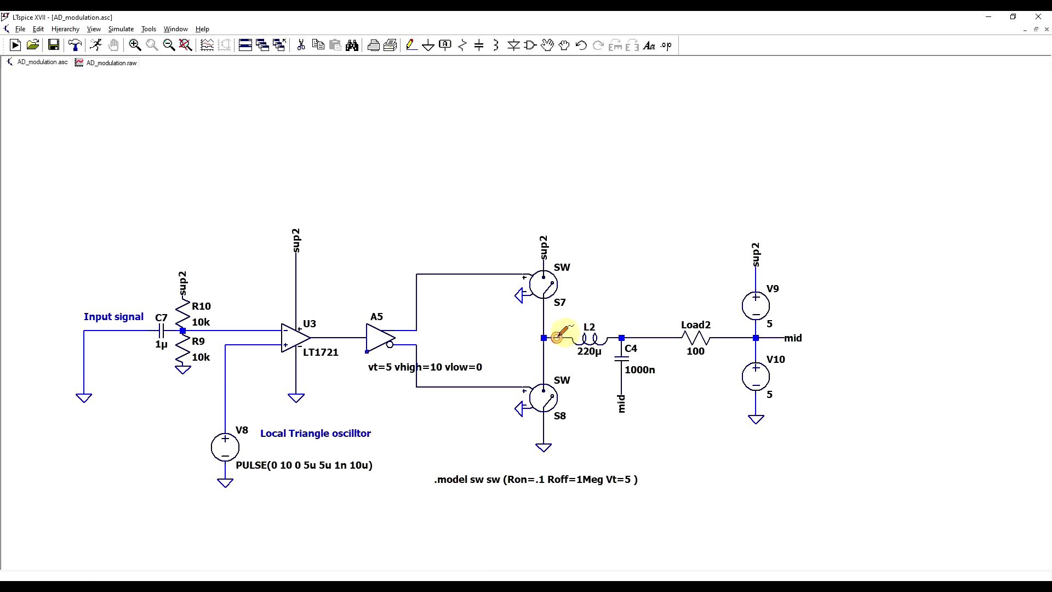
click(104, 63)
click(5, 28)
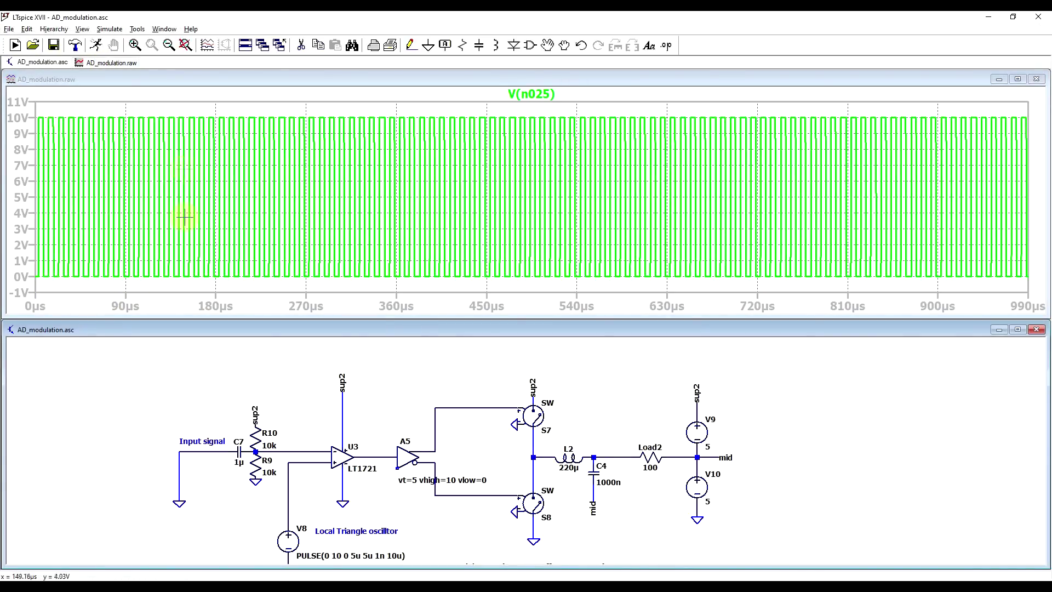
Step: Plot the currents I(Load2) and I(L2) of the AD stage
scroll(609, 478, up, 1)
scroll(609, 478, up, 2)
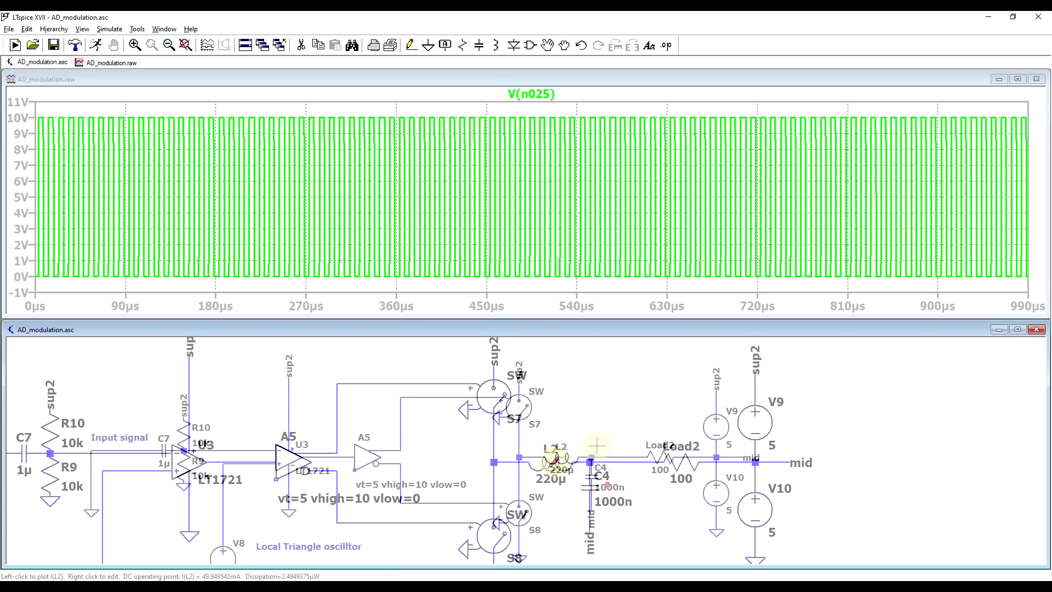
click(682, 459)
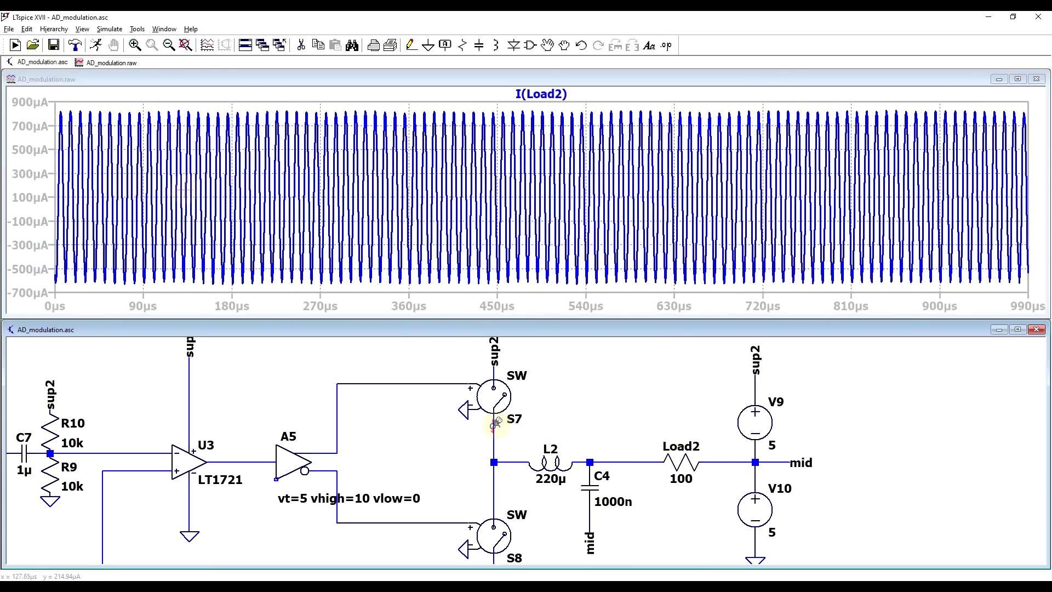
scroll(557, 453, down, 1)
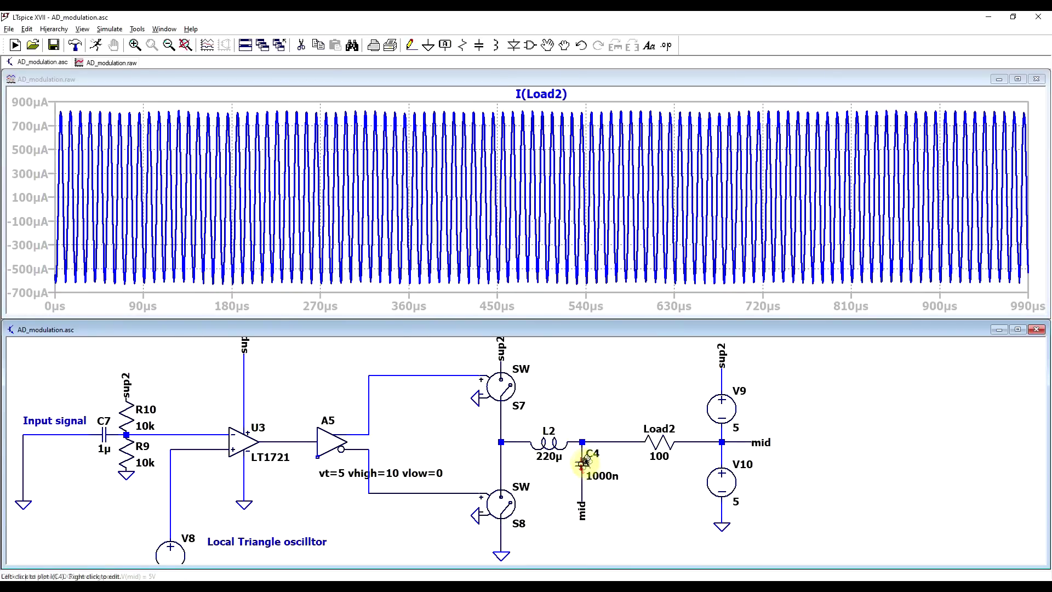
scroll(548, 443, up, 1)
click(545, 441)
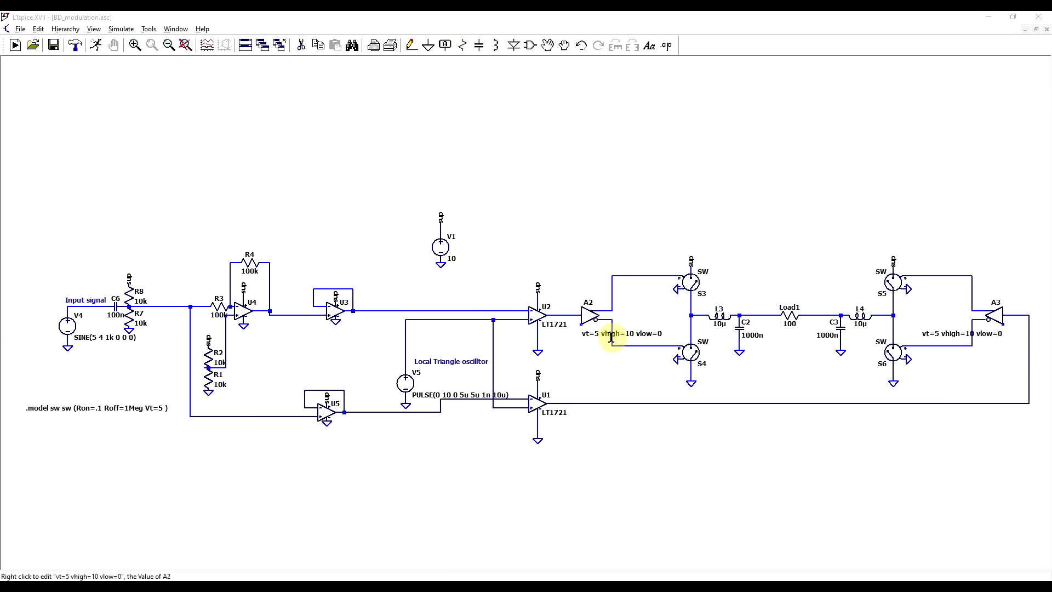
Step: Zoom around the BD_modulation schematic to inspect nodes N010 and N013
scroll(676, 382, up, 1)
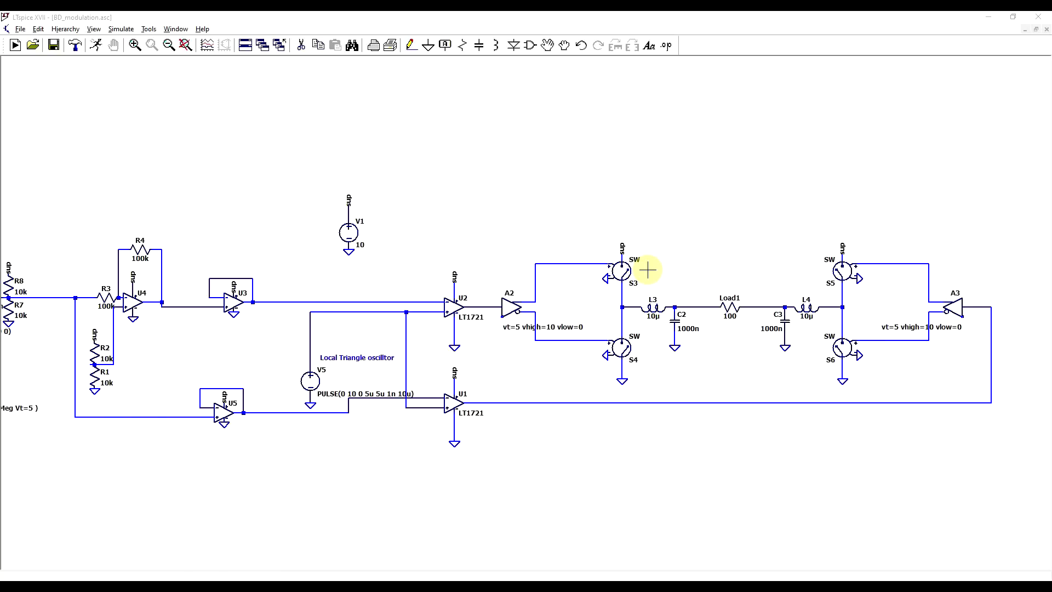
scroll(647, 269, up, 1)
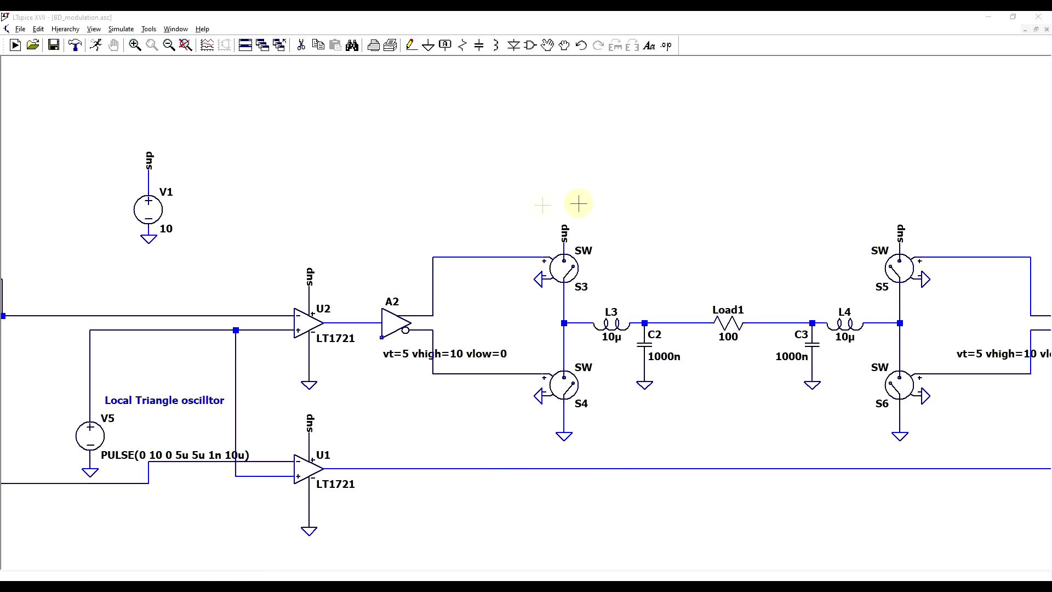
mouse_move(579, 325)
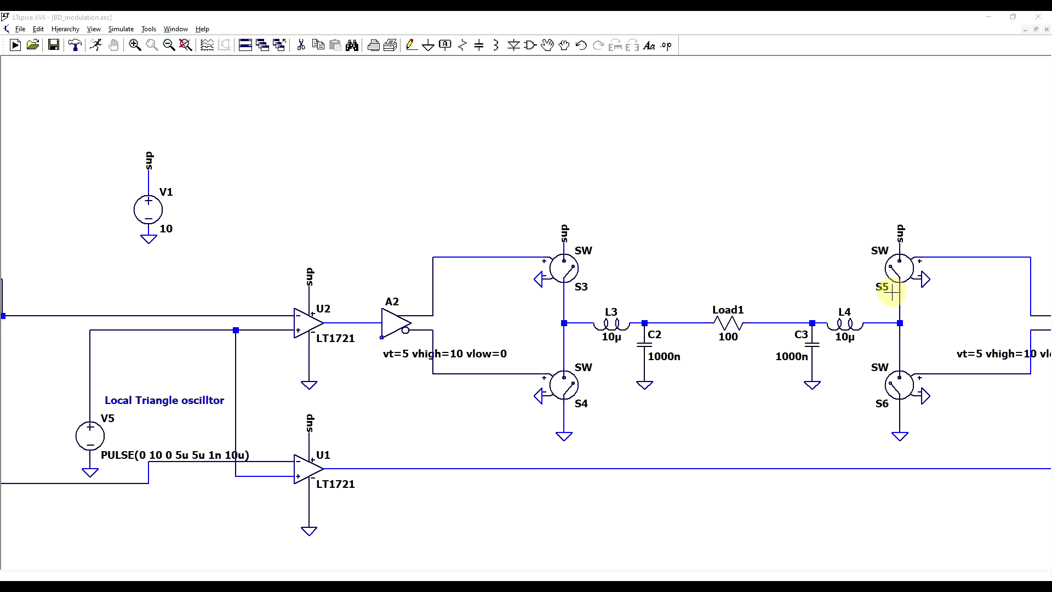
scroll(892, 293, down, 5)
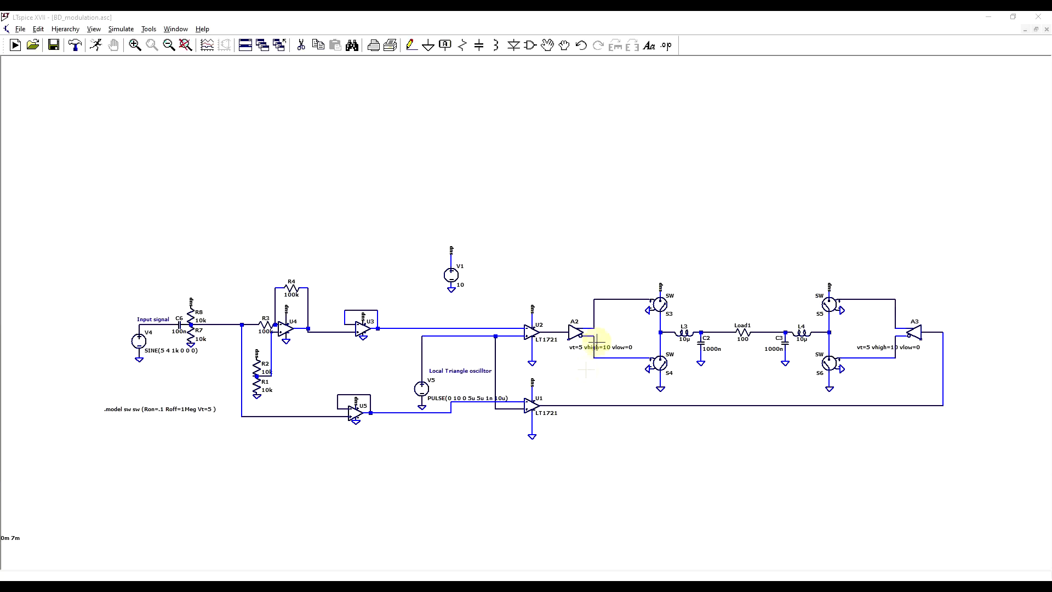
scroll(797, 376, up, 3)
scroll(756, 375, up, 2)
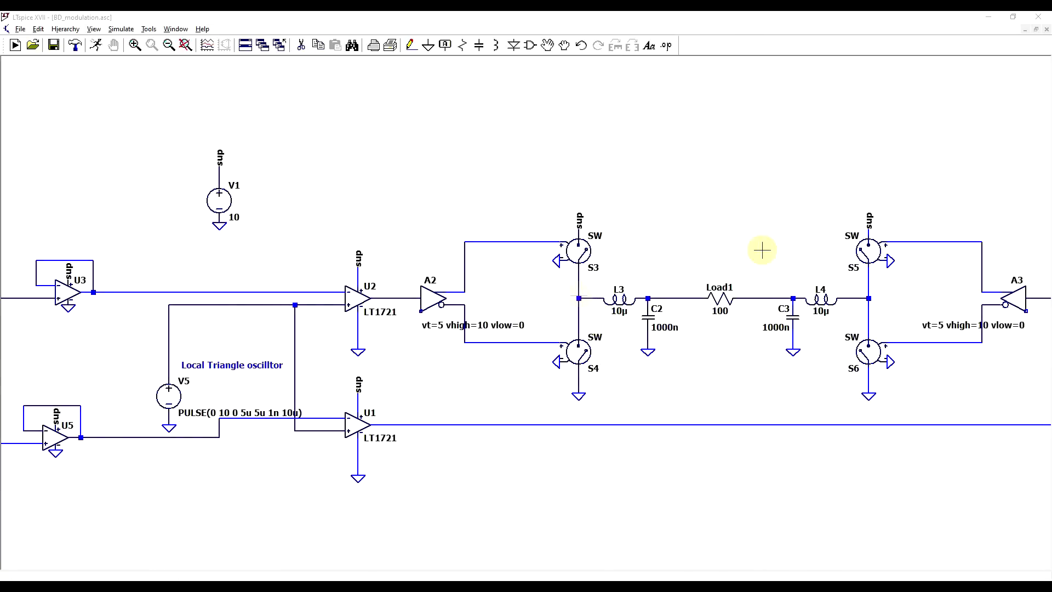
mouse_move(869, 299)
scroll(627, 439, down, 2)
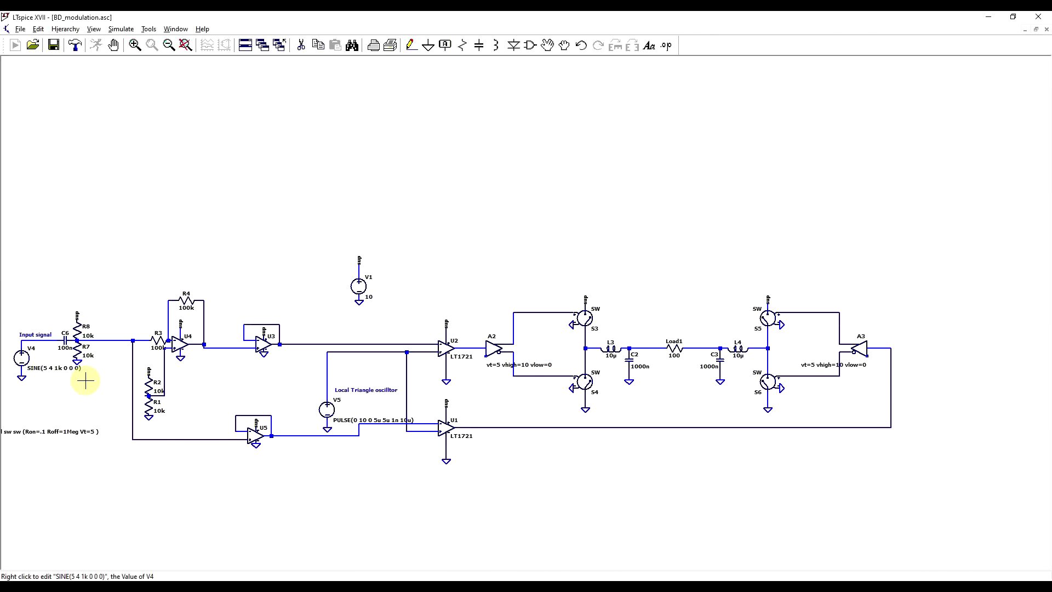
Step: Probe differentially across the S1 and S7 bridge outputs to plot V(N027,N030), a flat 0 V trace
click(627, 458)
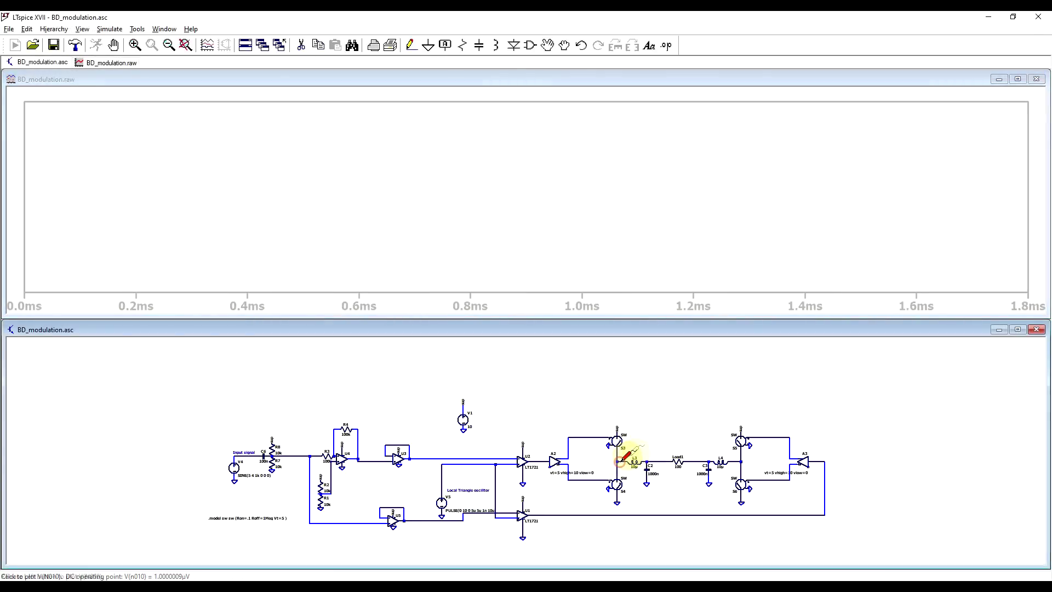
drag(745, 452, 740, 460)
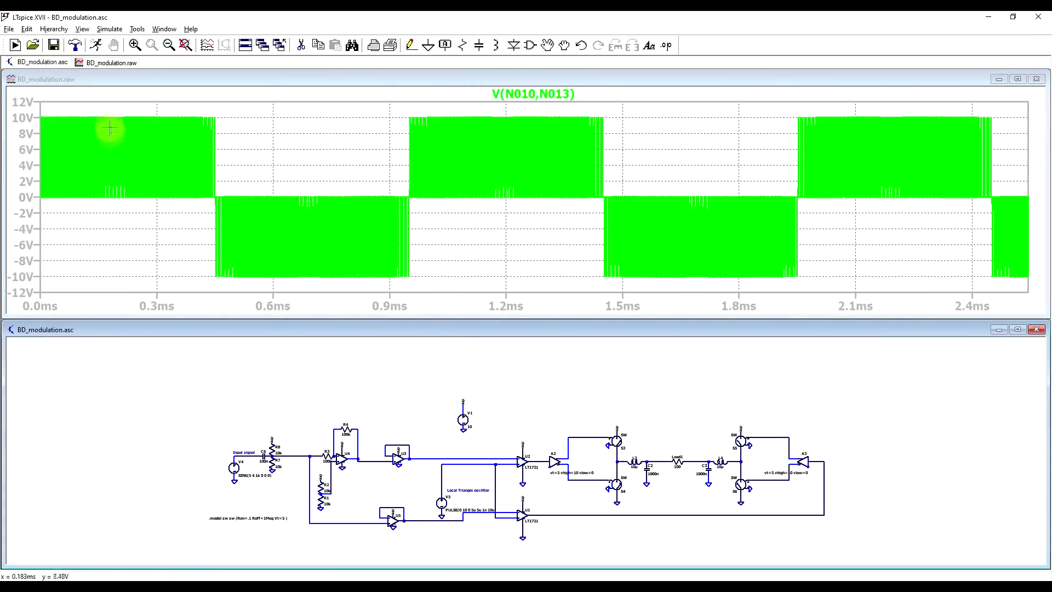
scroll(74, 105, up, 3)
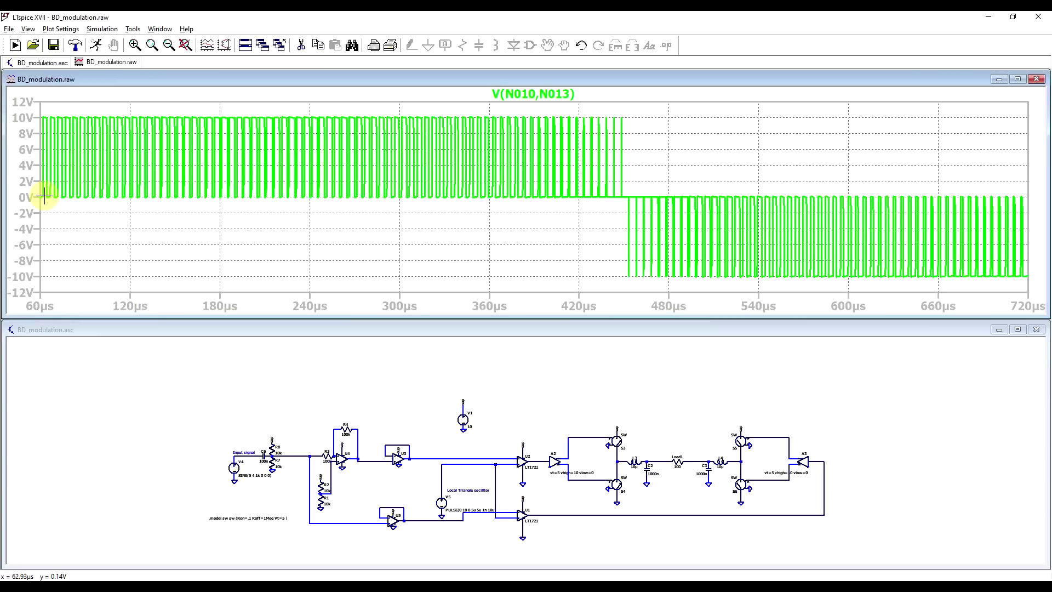
scroll(679, 480, up, 1)
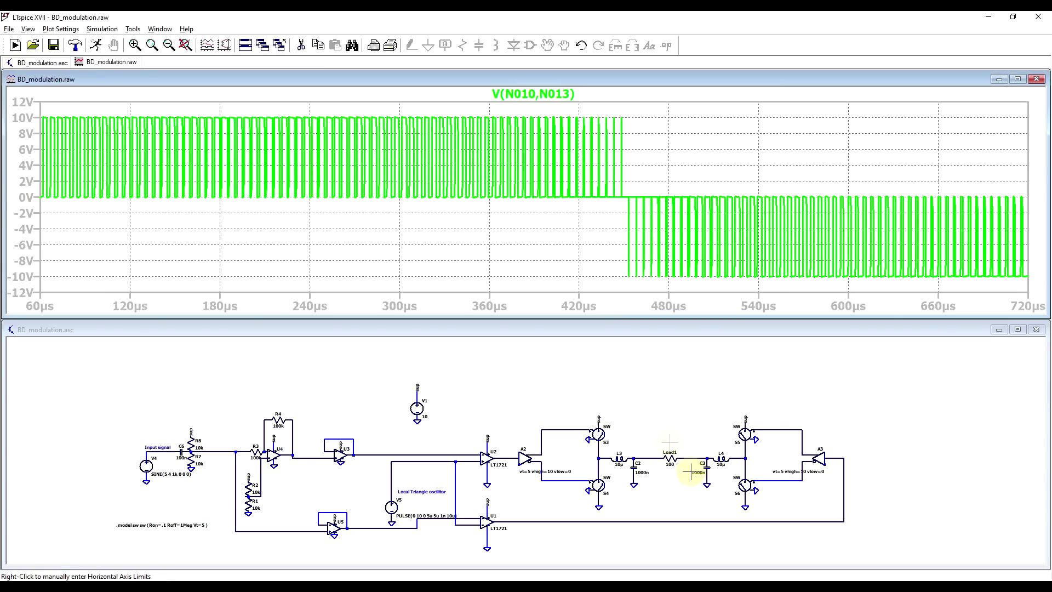
key(ctrl+z)
key(ctrl+z)
key(ctrl+z)
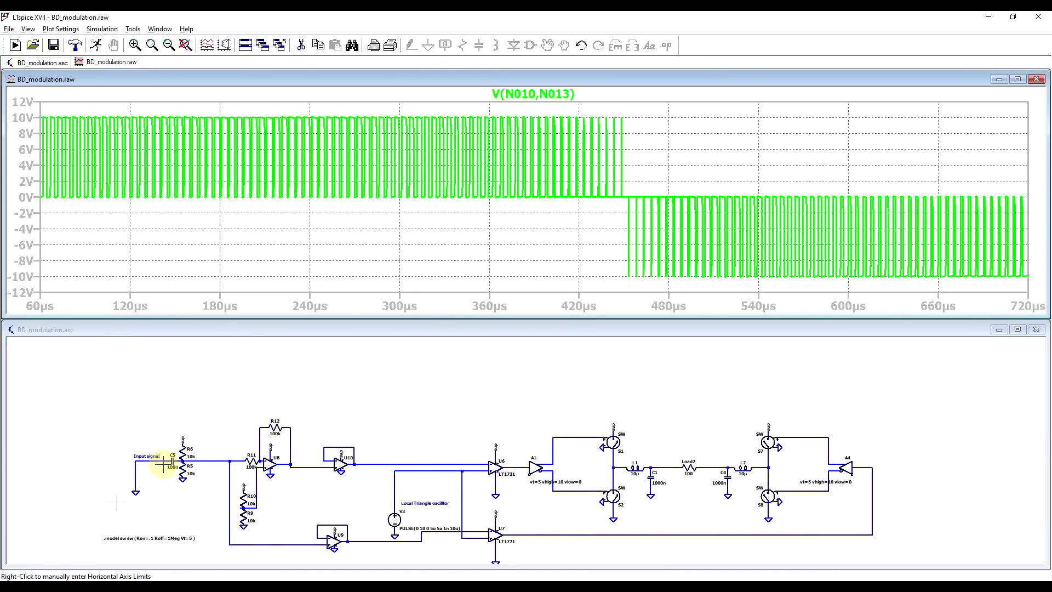
click(658, 468)
mouse_move(614, 467)
mouse_down()
mouse_move(787, 446)
mouse_move(770, 464)
mouse_move(594, 465)
mouse_move(621, 452)
mouse_move(768, 446)
mouse_move(770, 465)
mouse_up()
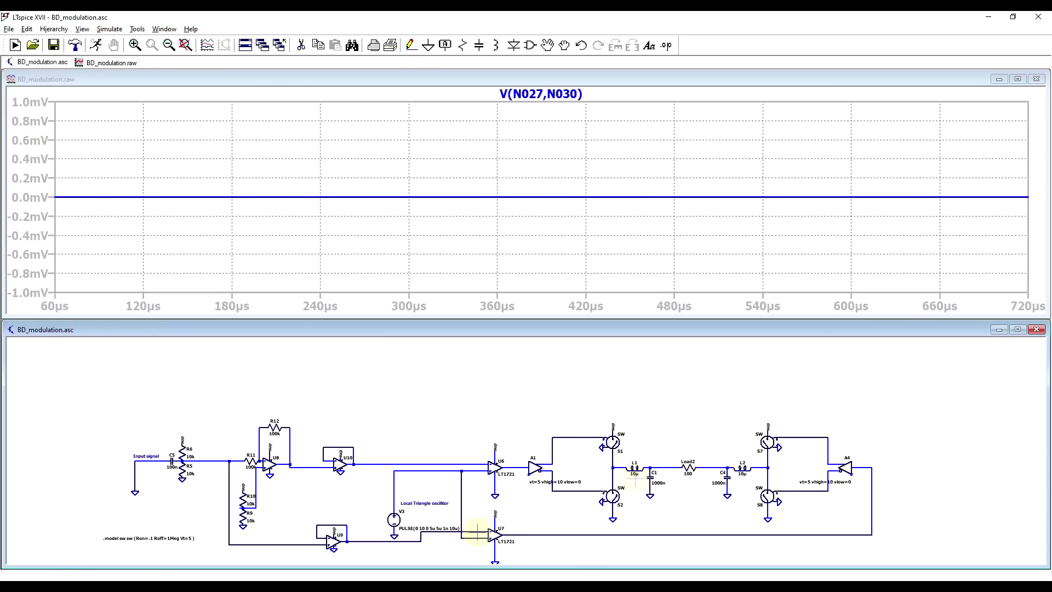
Step: Probe the left and right bridge output nodes, plotting V(n027) as a 0–10 V pulse train
click(613, 466)
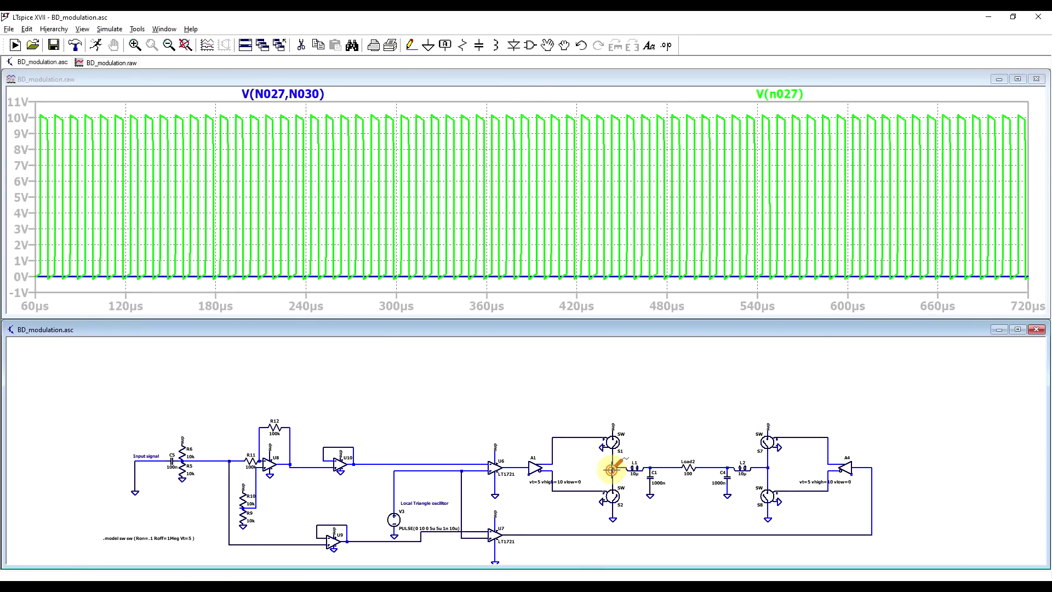
click(769, 468)
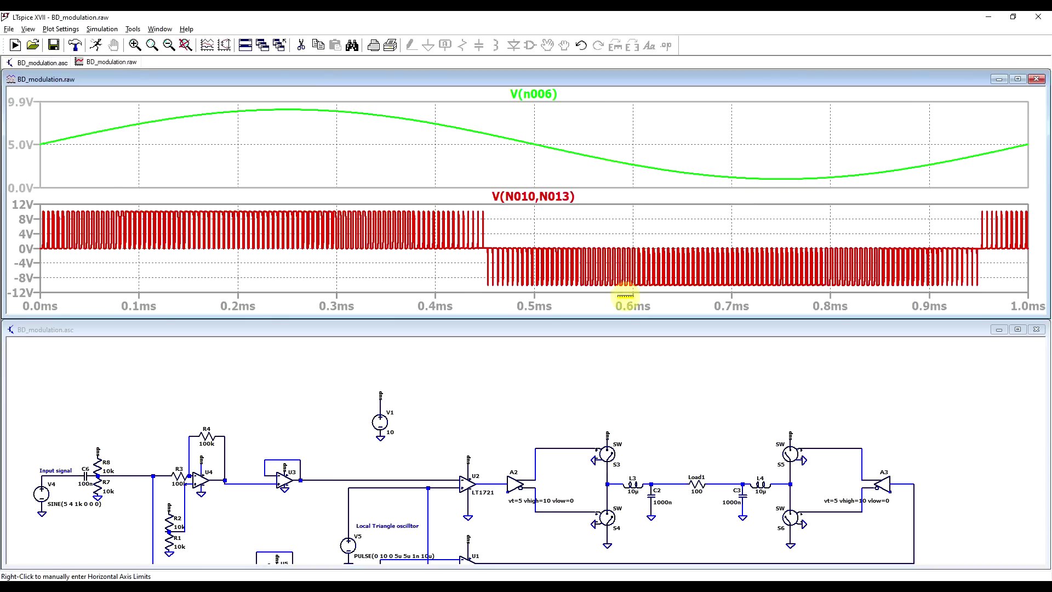
Step: Remove the V(n006) trace, plot the V5 triangle oscillator, and zoom to roughly 190–320 µs
click(435, 389)
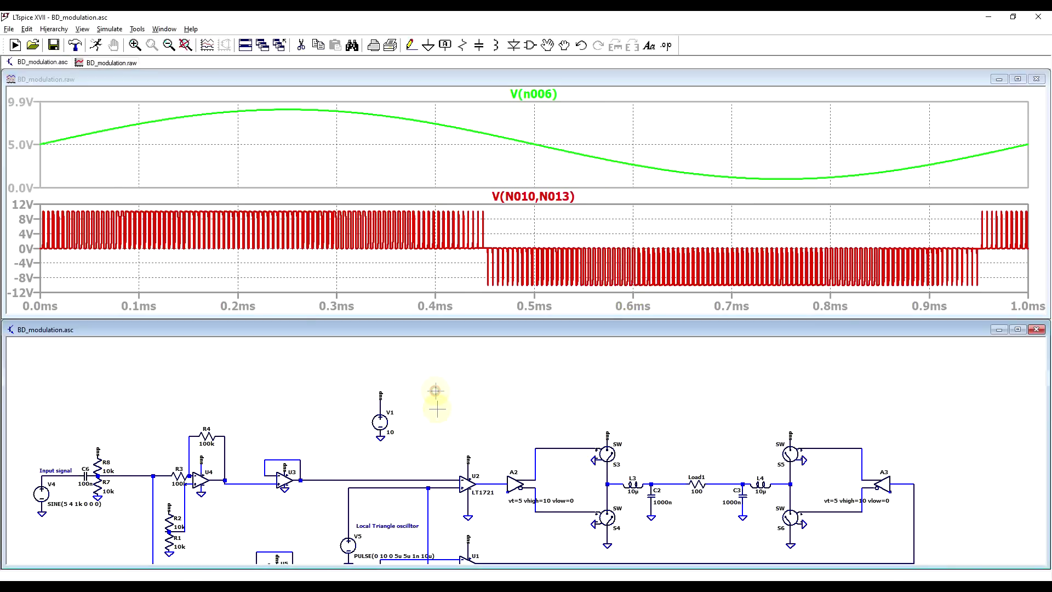
scroll(475, 439, up, 2)
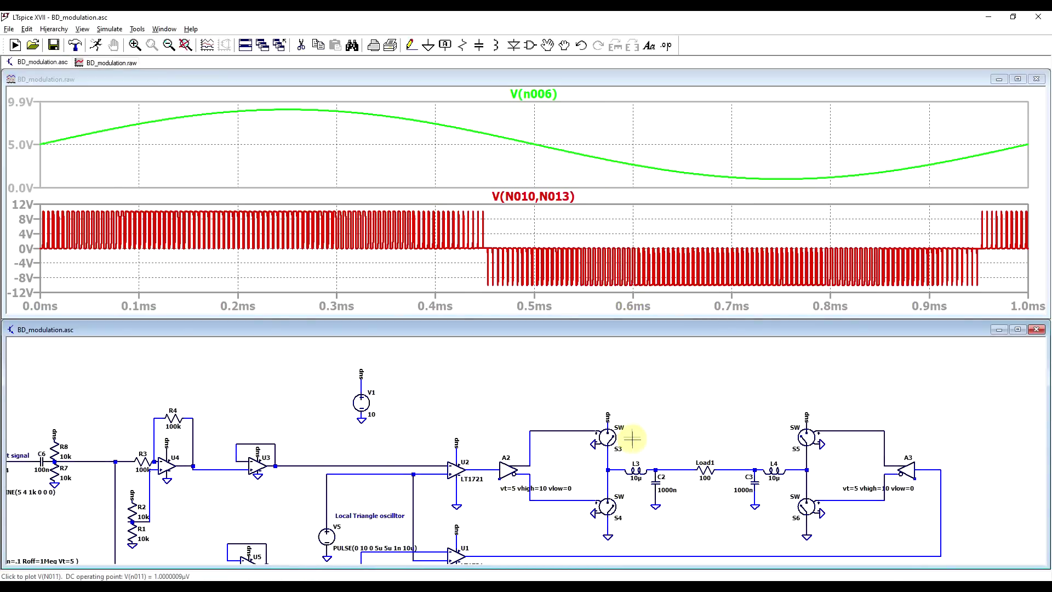
click(572, 144)
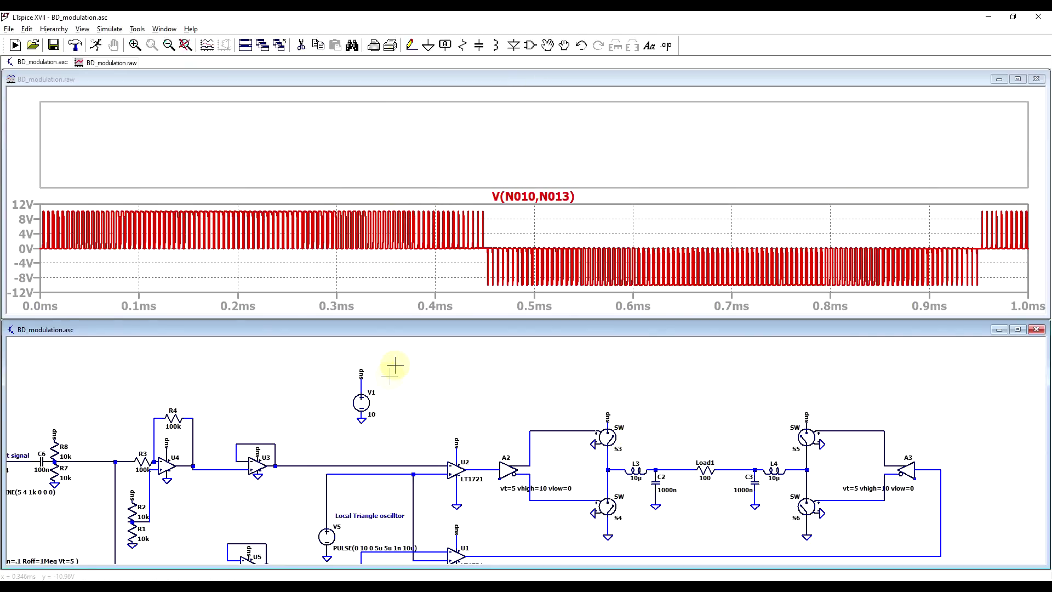
scroll(417, 382, down, 1)
scroll(346, 447, up, 3)
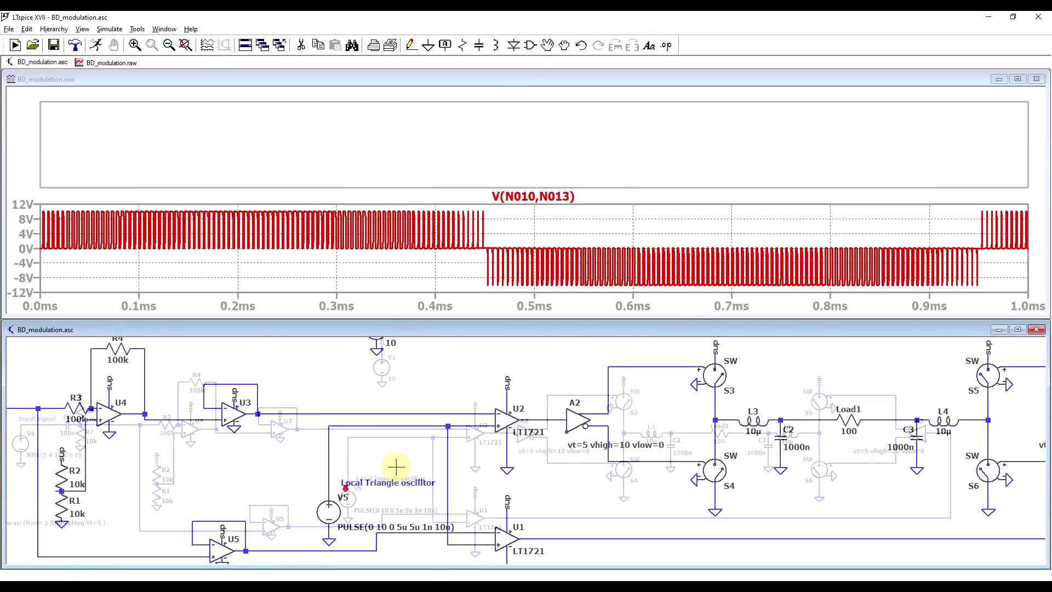
click(329, 450)
drag(228, 110, 355, 251)
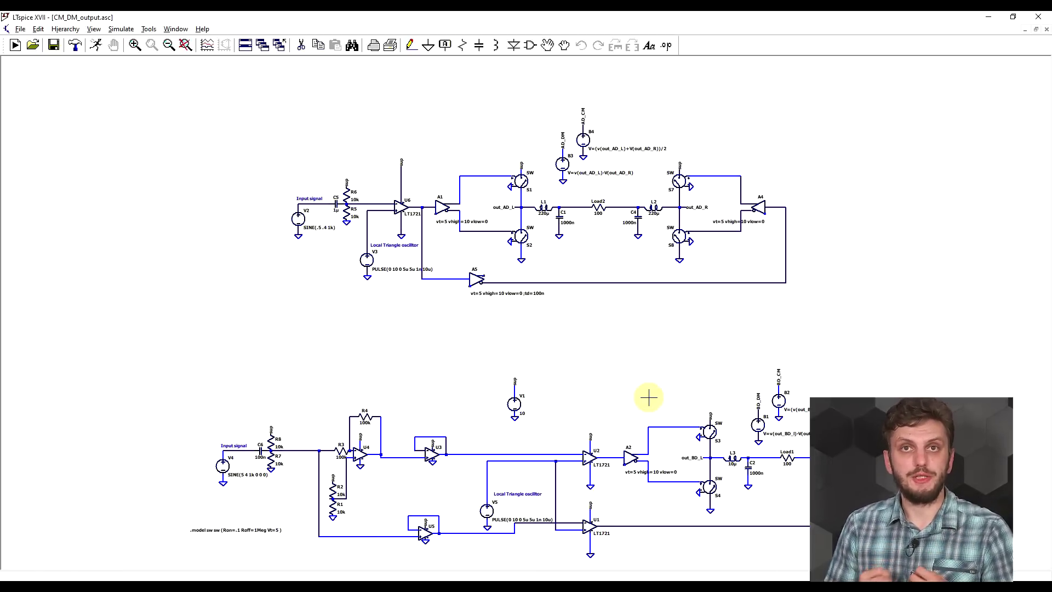
Step: Run the CM_DM_output simulation and probe the AD_DM label to plot V(ad_dm)
scroll(677, 247, up, 2)
scroll(598, 248, down, 3)
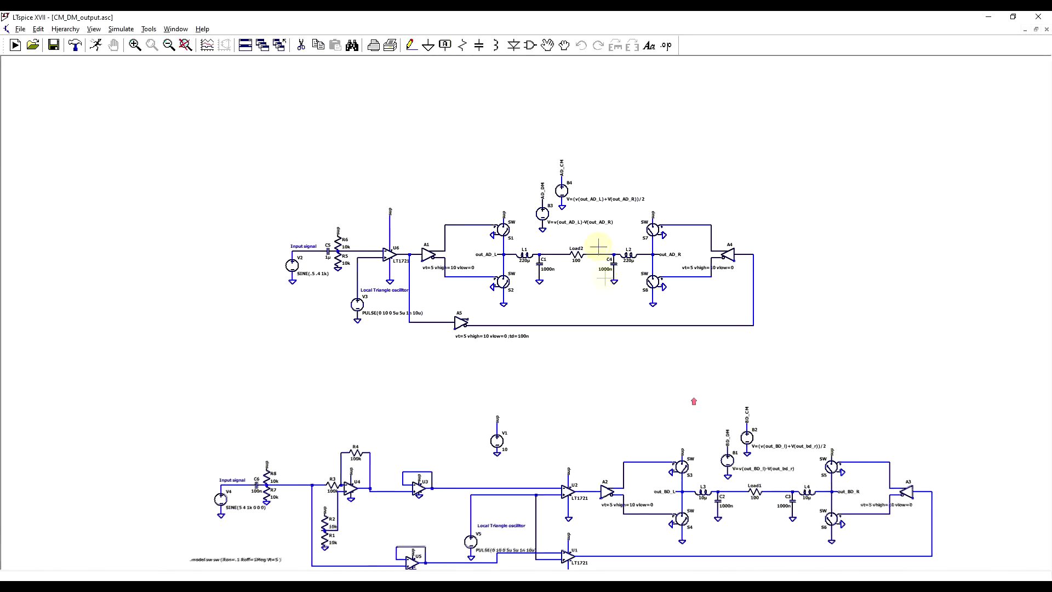
scroll(578, 247, up, 2)
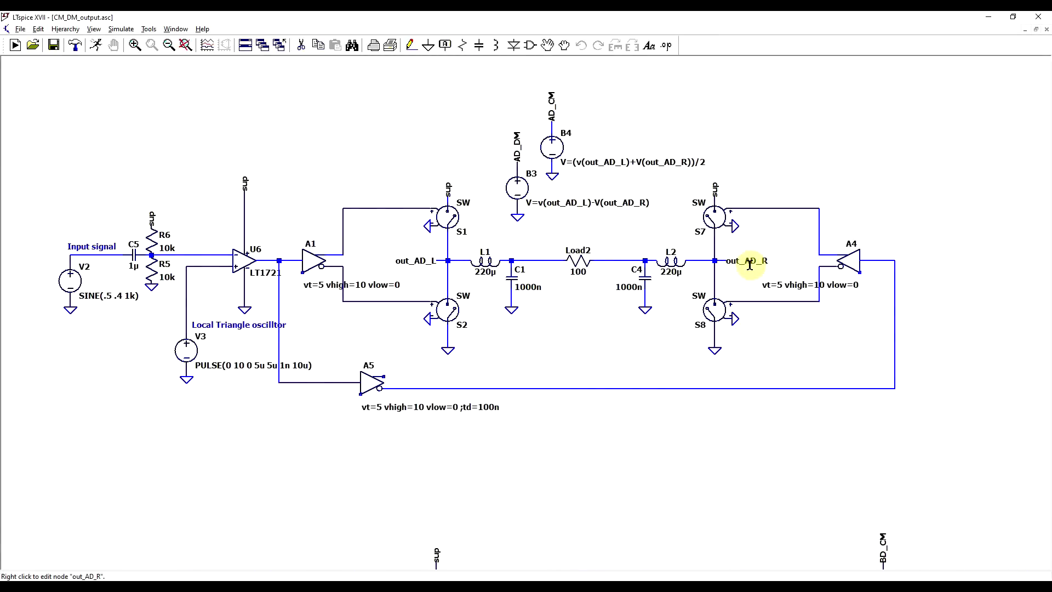
scroll(597, 124, up, 1)
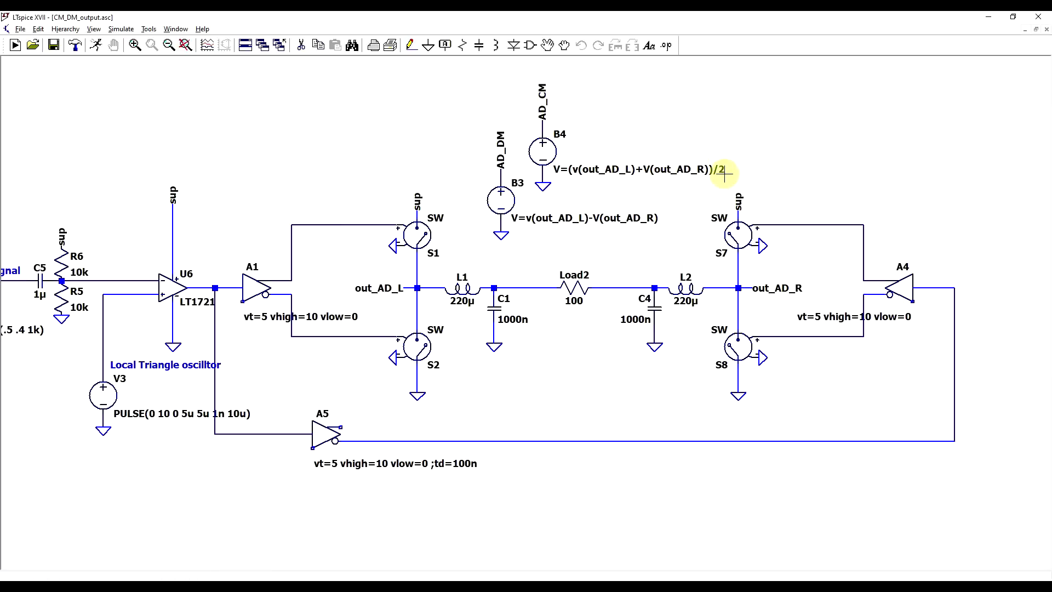
click(97, 45)
click(520, 370)
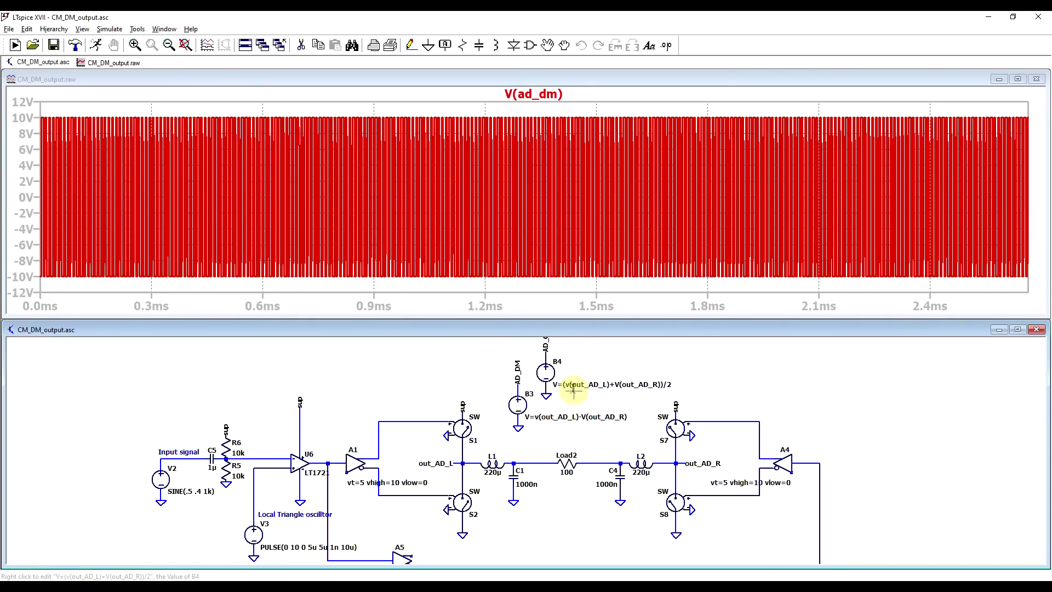
Step: Plot V(ad_cm), steady at 5 V, and add the out_AD_L node voltage
scroll(559, 356, down, 2)
scroll(548, 367, up, 4)
click(542, 350)
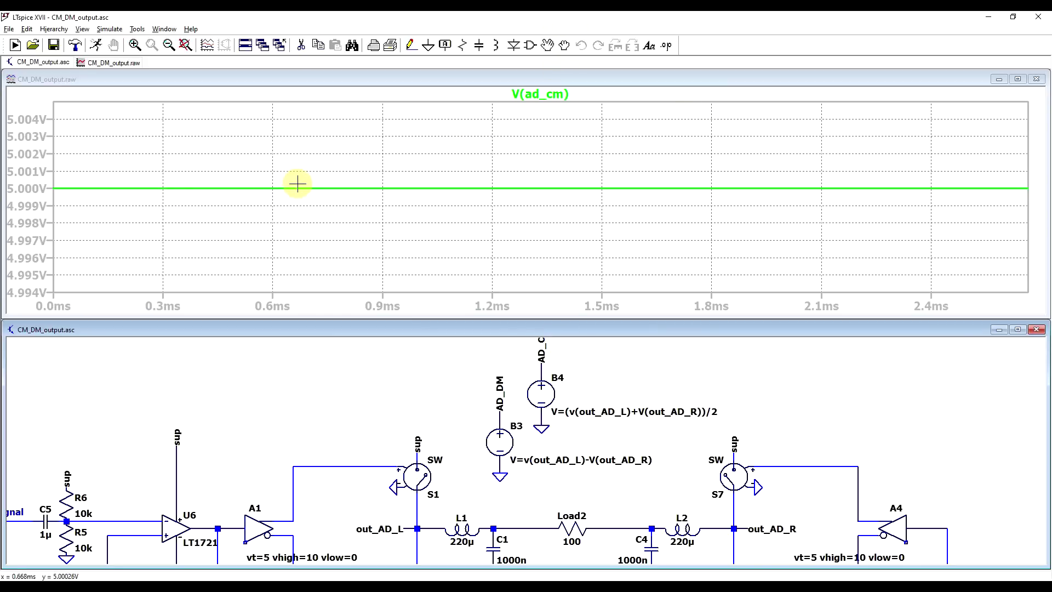
scroll(460, 504, up, 2)
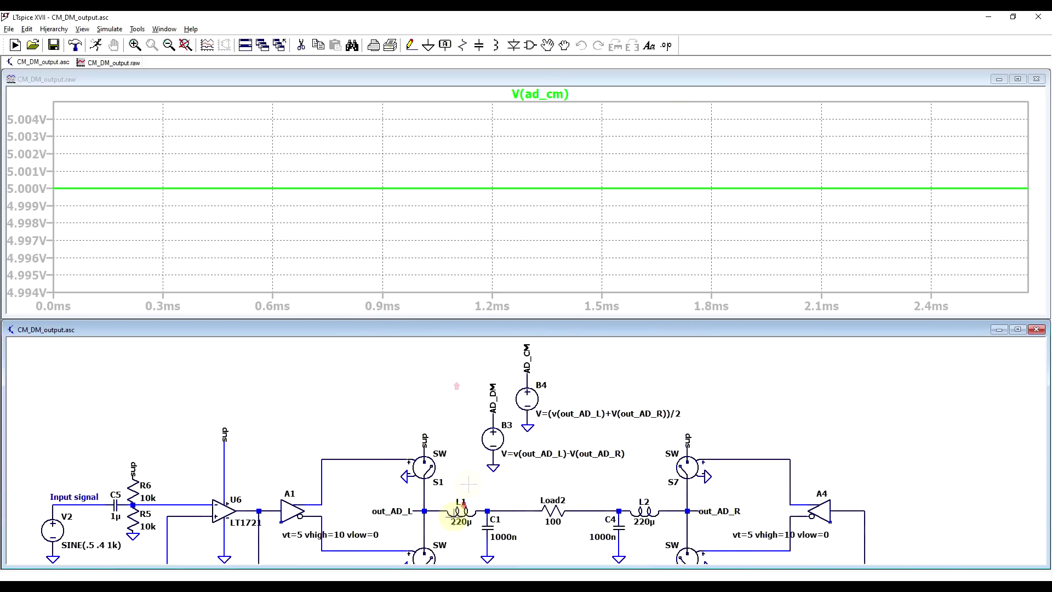
click(423, 503)
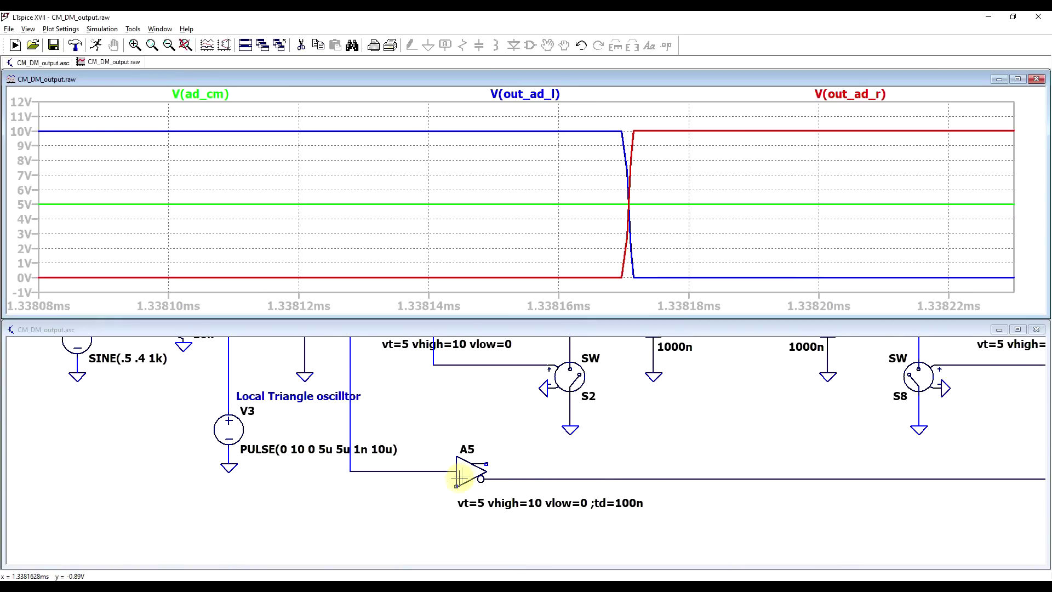
Step: Enable inverter A5's td=100n delay by deleting its semicolon, then re-run the simulation
right_click(464, 477)
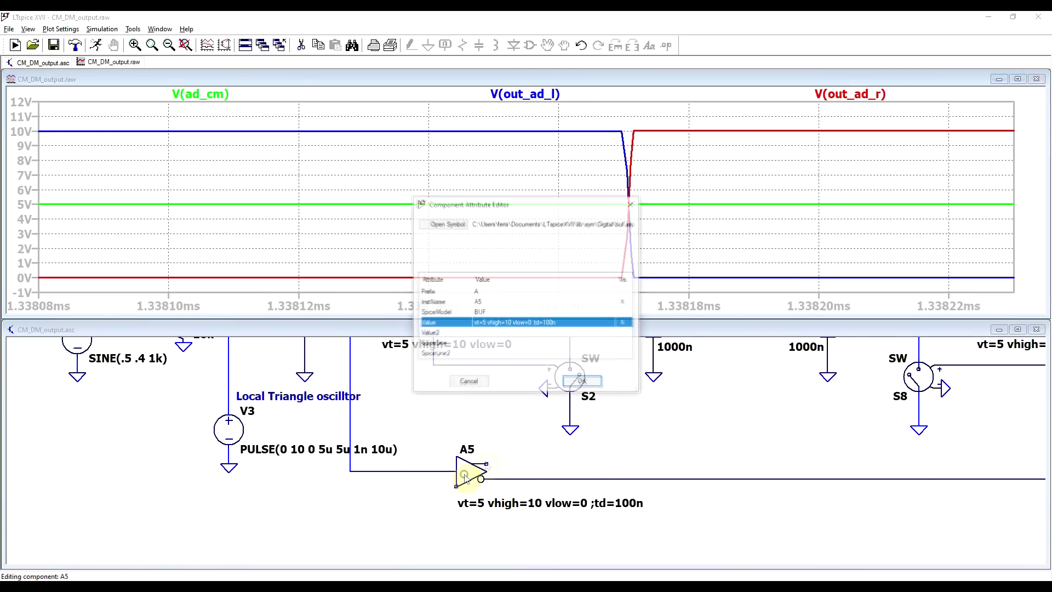
click(535, 322)
click(534, 323)
key(BackSpace)
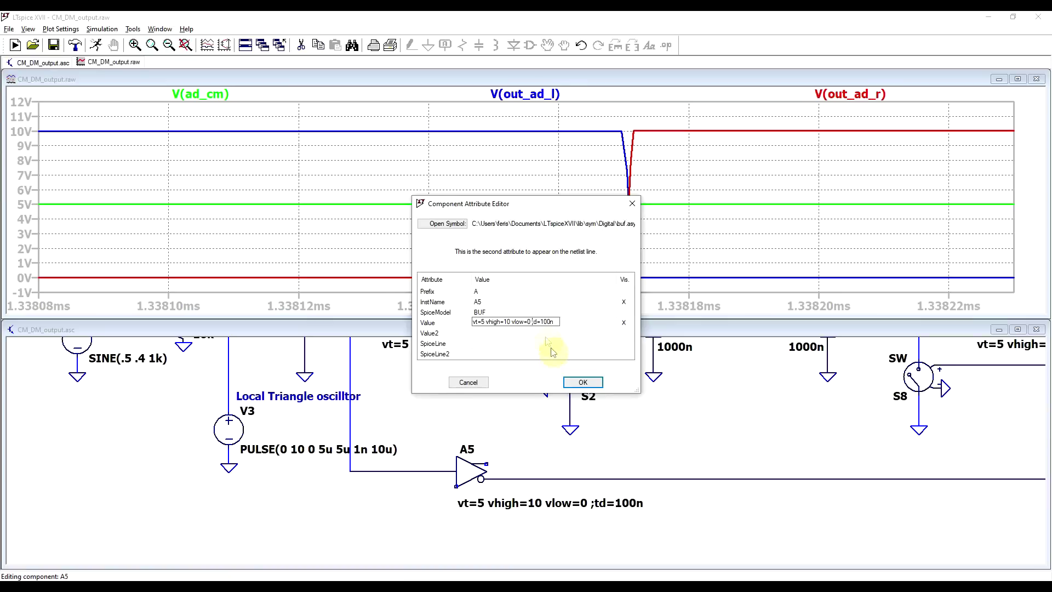
click(582, 382)
scroll(570, 466, down, 2)
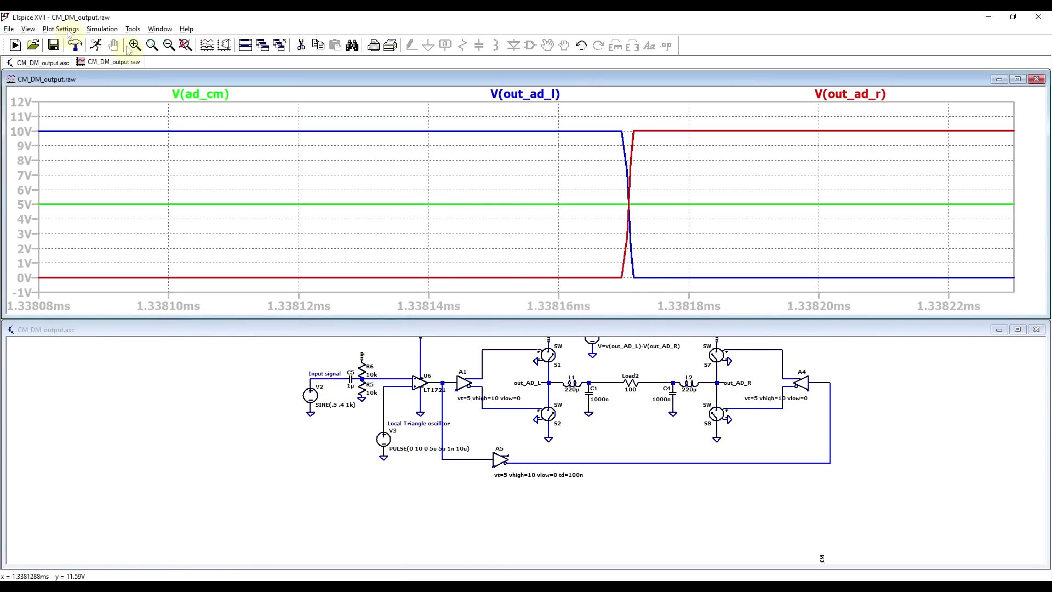
click(104, 48)
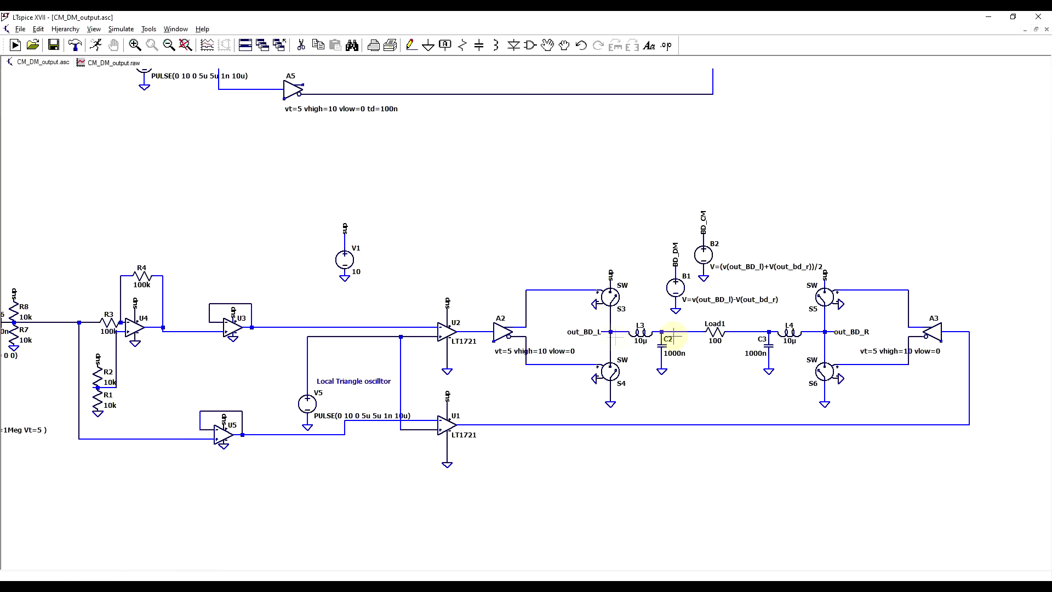
Step: Ground B2's minus terminal, plot V(bd_cm), and zoom into 330–690 µs
key(g)
scroll(895, 235, up, 2)
click(617, 306)
right_click(593, 301)
scroll(584, 320, down, 1)
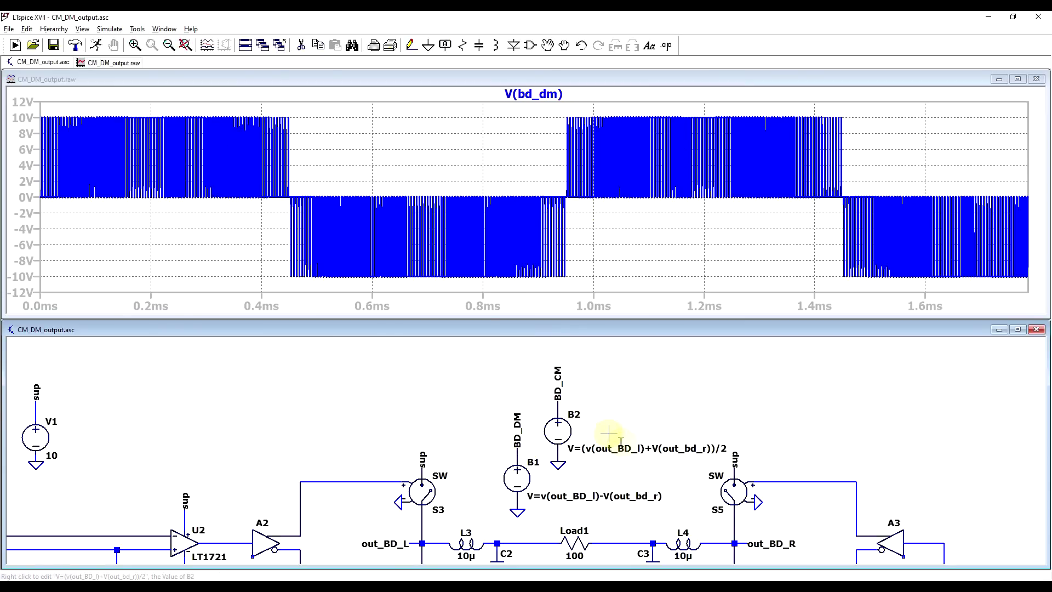
click(560, 406)
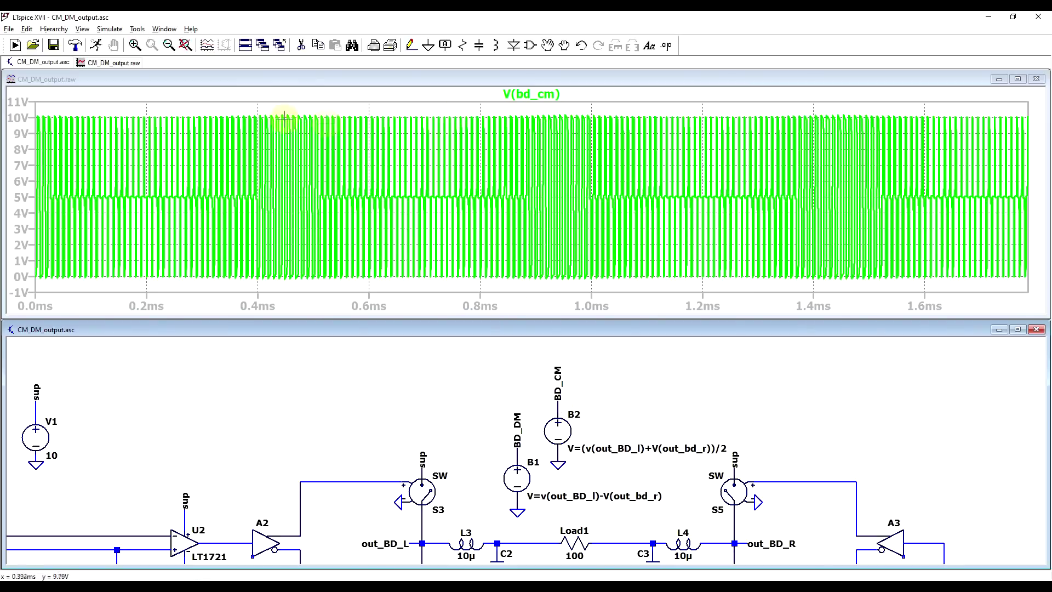
drag(220, 118, 416, 282)
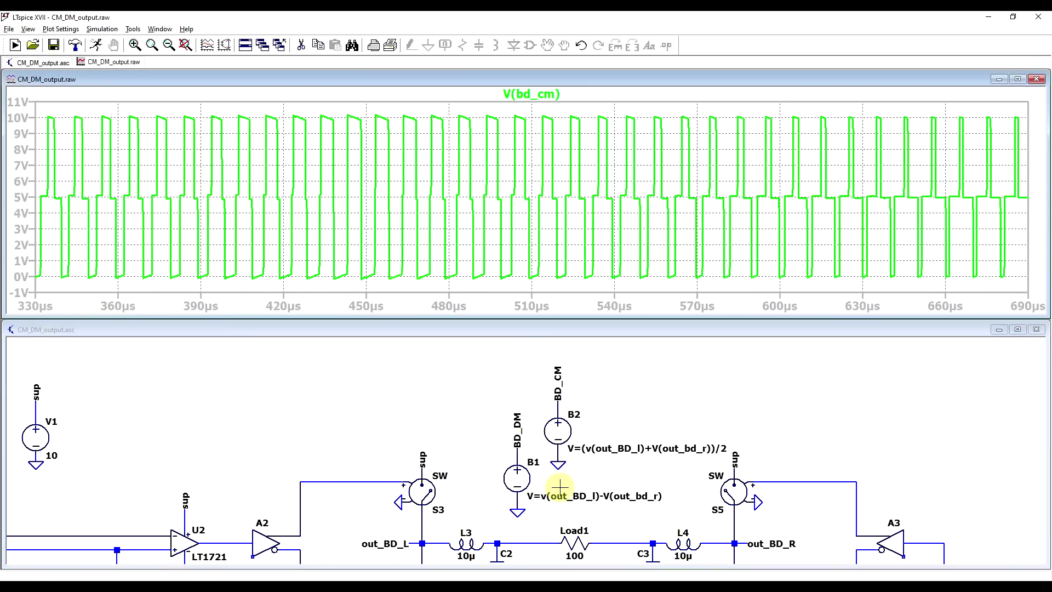